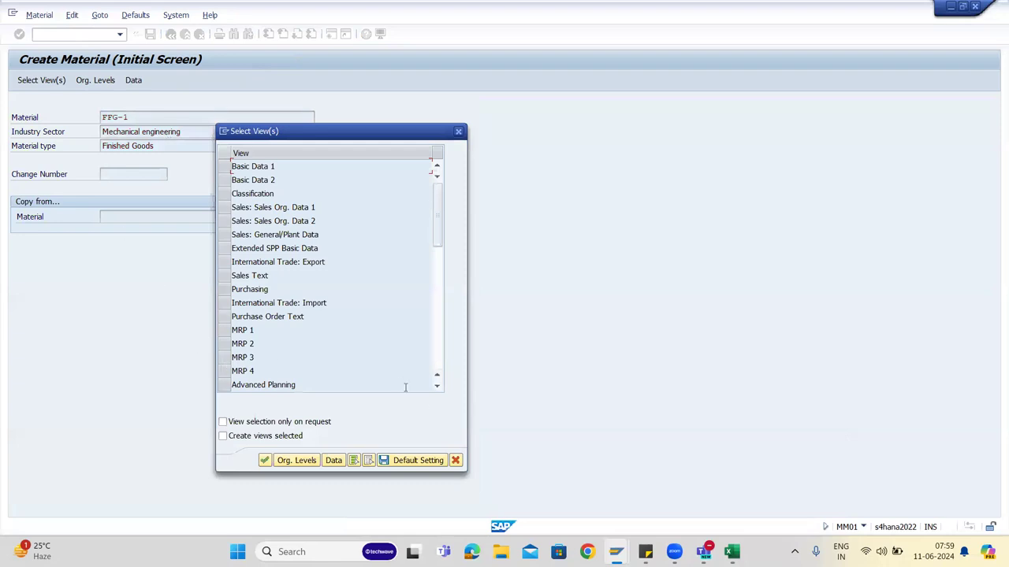
Select the Forecasting view for material FFG-1 and open it for plant 1710.
{"action": "left_click", "coordinate": [436, 387]}
{"action": "left_click", "coordinate": [436, 387]}
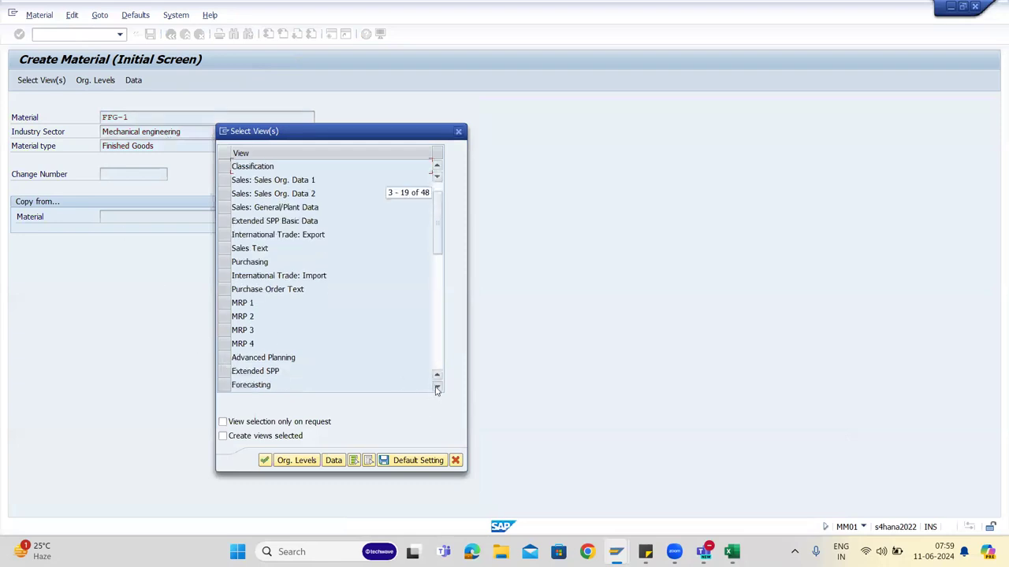
{"action": "left_click", "coordinate": [437, 387]}
{"action": "left_click", "coordinate": [437, 387]}
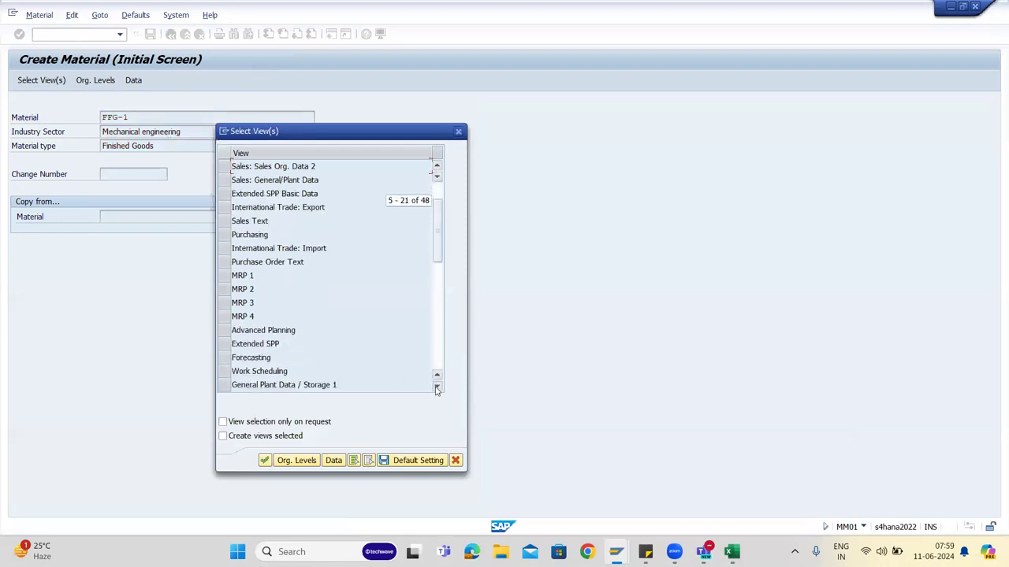
{"action": "left_click", "coordinate": [225, 357]}
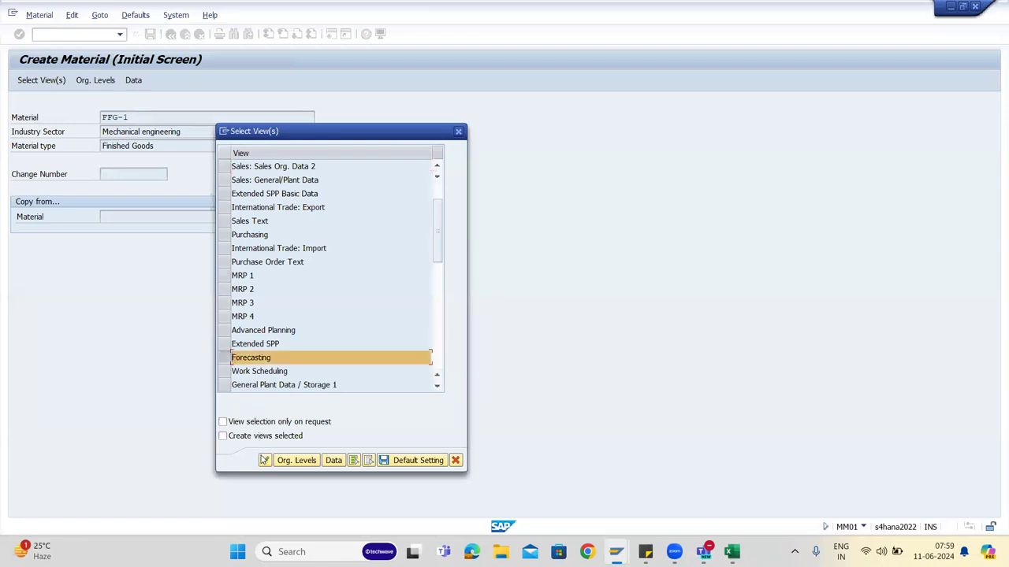
{"action": "left_click", "coordinate": [264, 460]}
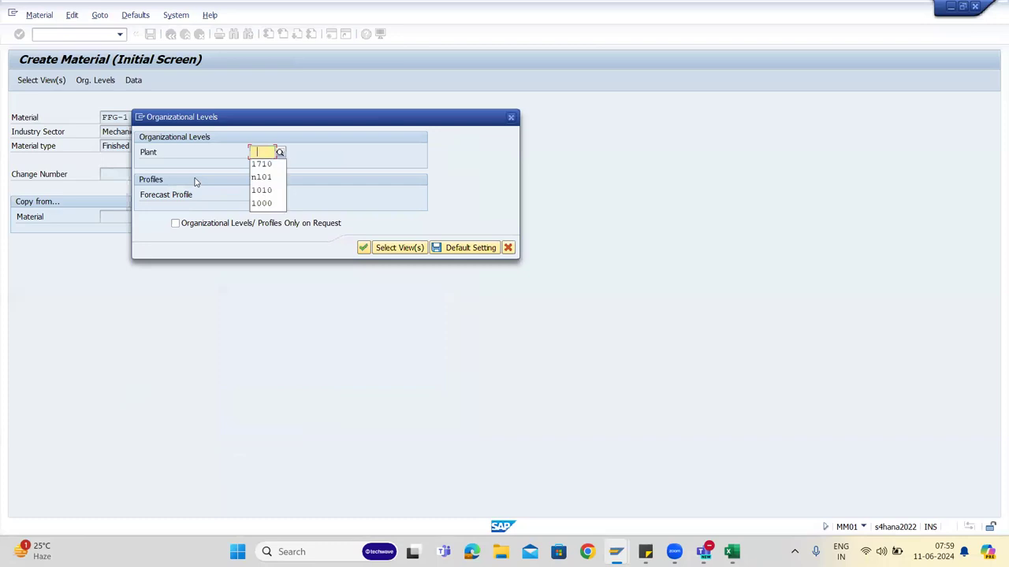
{"action": "left_click", "coordinate": [262, 164]}
{"action": "key", "text": "Return"}
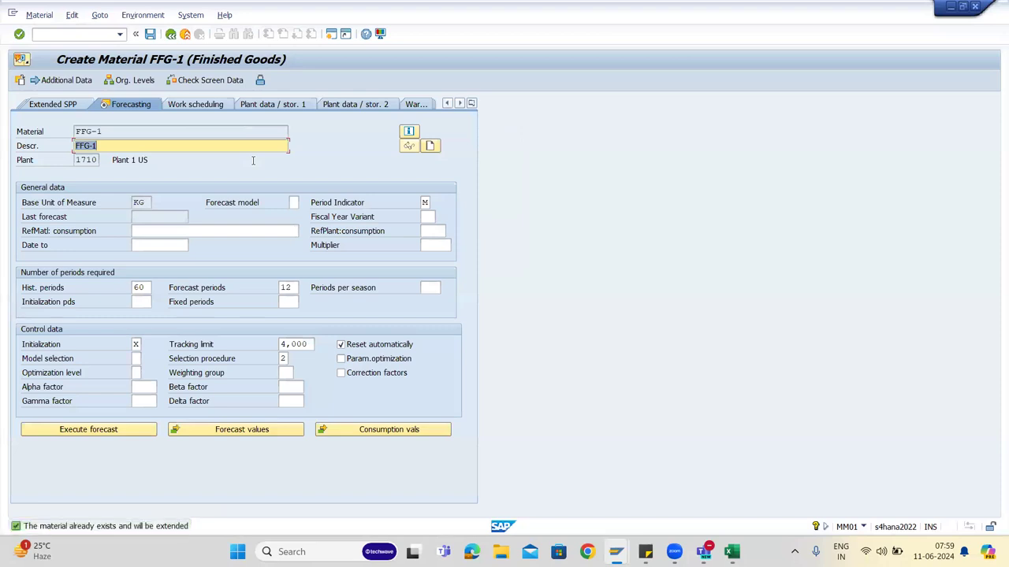
Examine the historical periods, forecast periods, periods per season and alpha factor fields of the forecasting data.
{"action": "key", "text": "Return"}
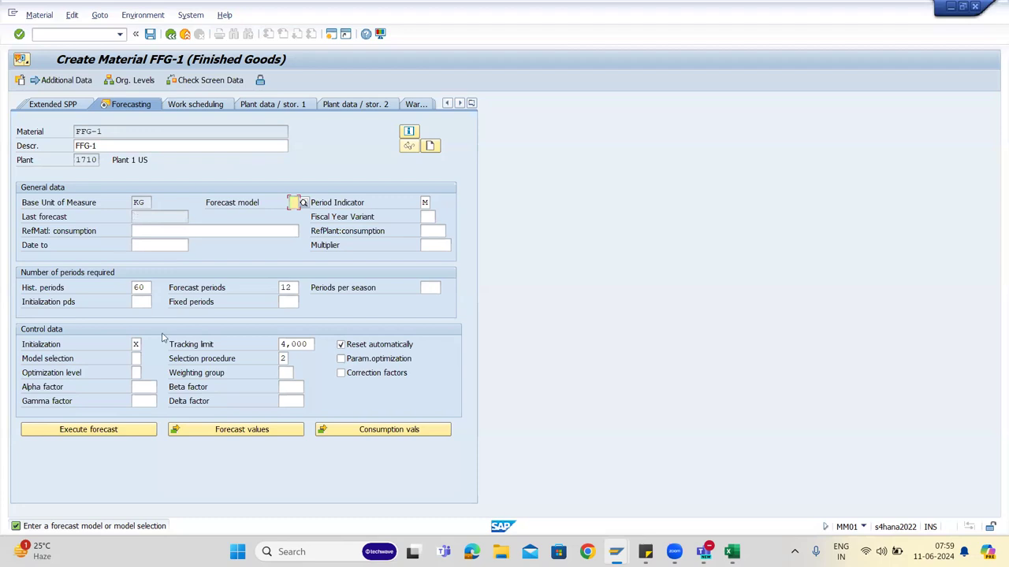
{"action": "left_click", "coordinate": [142, 290]}
{"action": "left_click_drag", "start_coordinate": [144, 289], "coordinate": [131, 293]}
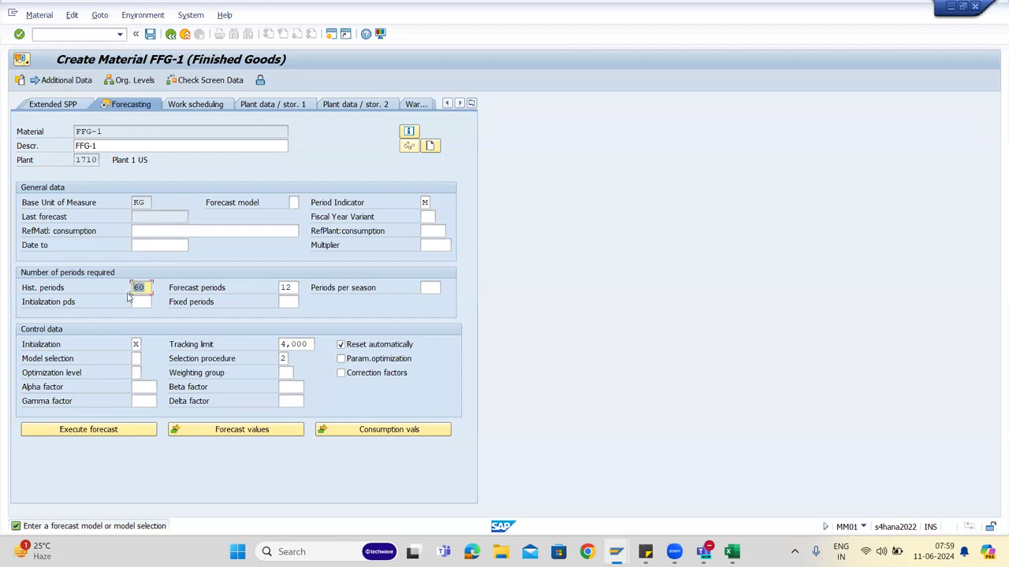
{"action": "left_click", "coordinate": [290, 288]}
{"action": "left_click_drag", "start_coordinate": [290, 288], "coordinate": [278, 289]}
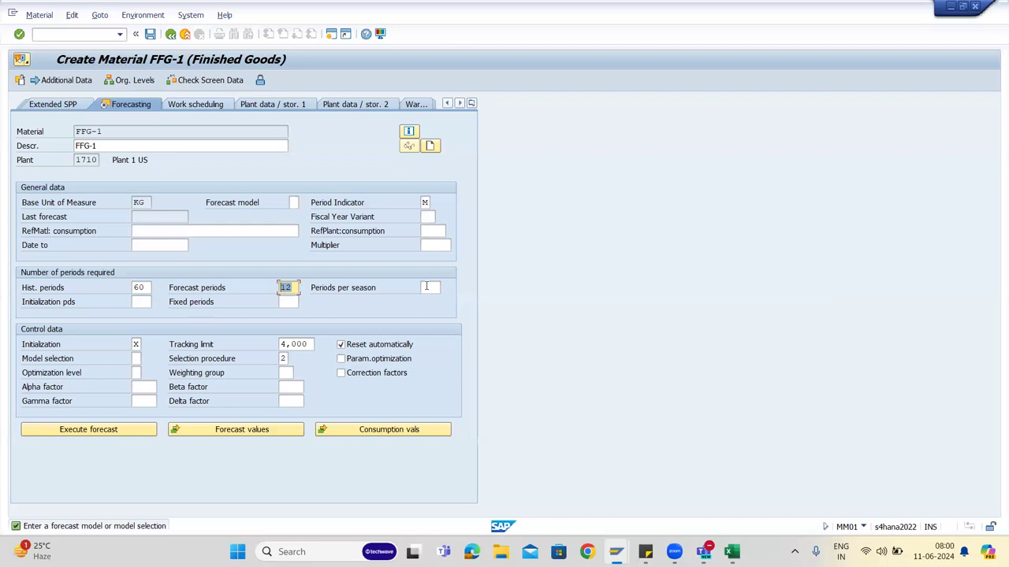
{"action": "left_click", "coordinate": [426, 287]}
{"action": "left_click", "coordinate": [145, 387]}
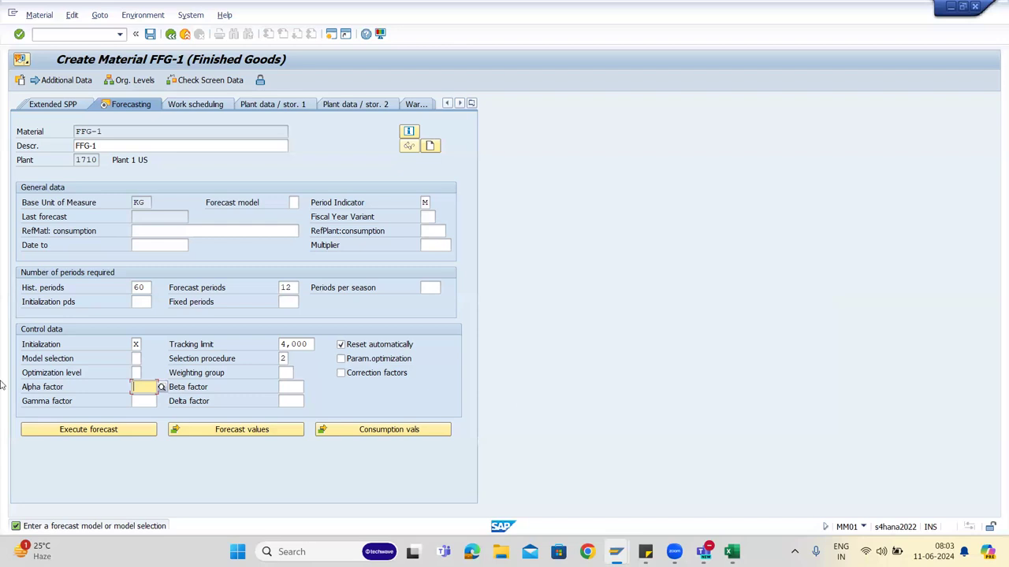
Set the optimization level in the control data to F, the fine level.
{"action": "left_click", "coordinate": [136, 373]}
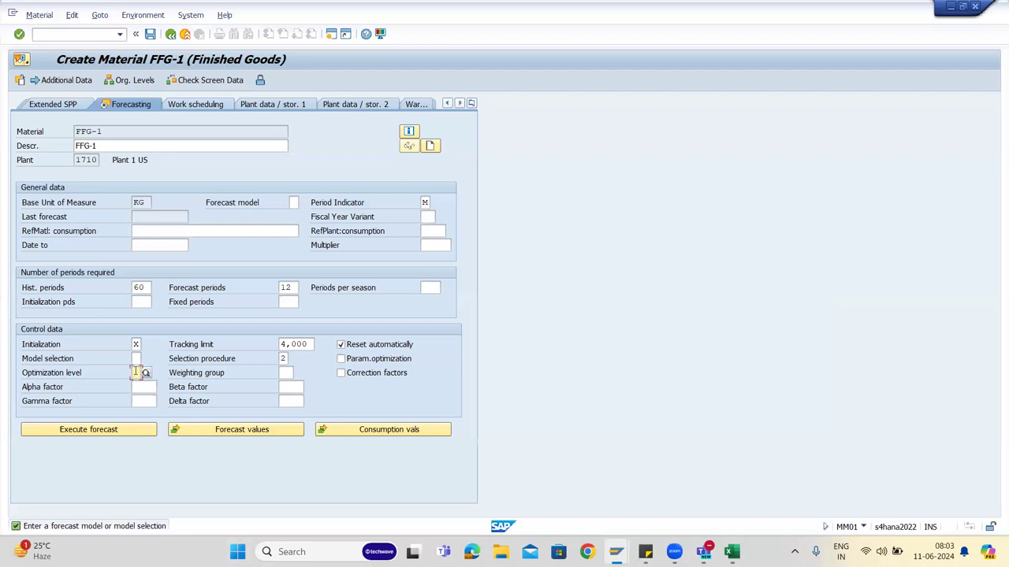
{"action": "key", "text": "F4"}
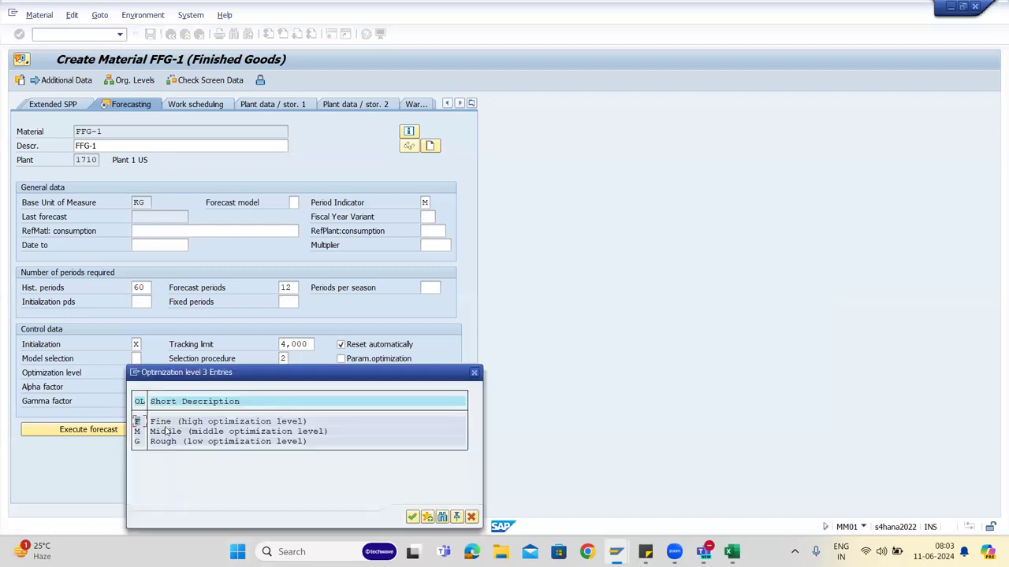
{"action": "key", "text": "Escape"}
{"action": "type", "text": "F"}
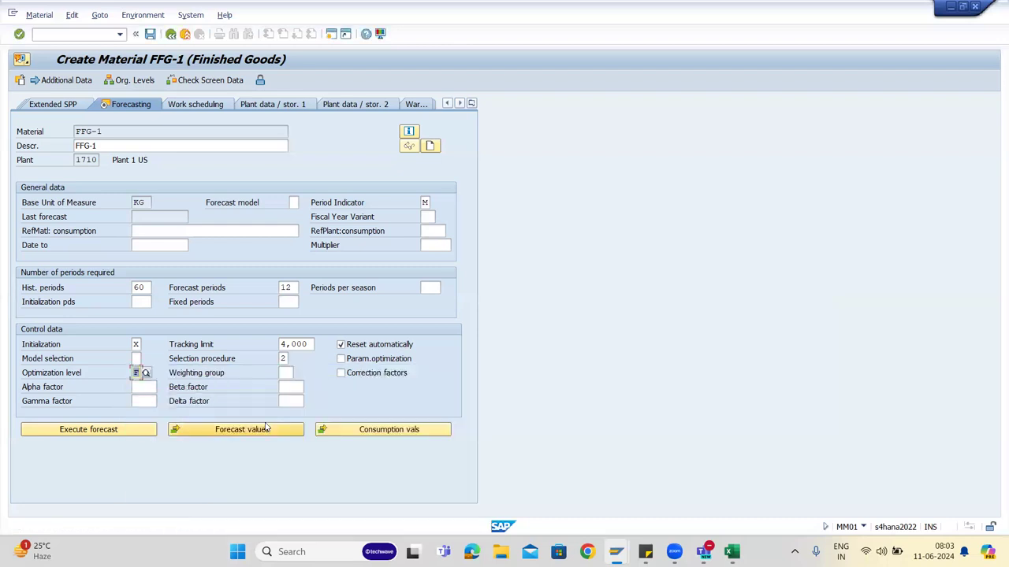
{"action": "key", "text": "Return"}
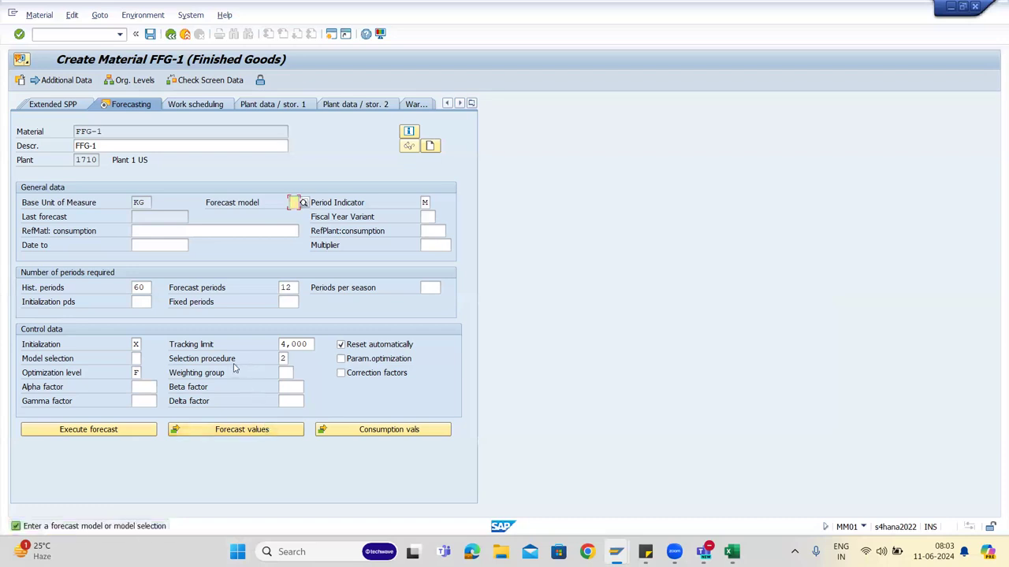
Set the model selection to T, Examine for trend, and stay on the material's data screen.
{"action": "left_click", "coordinate": [137, 359]}
{"action": "left_click", "coordinate": [145, 359]}
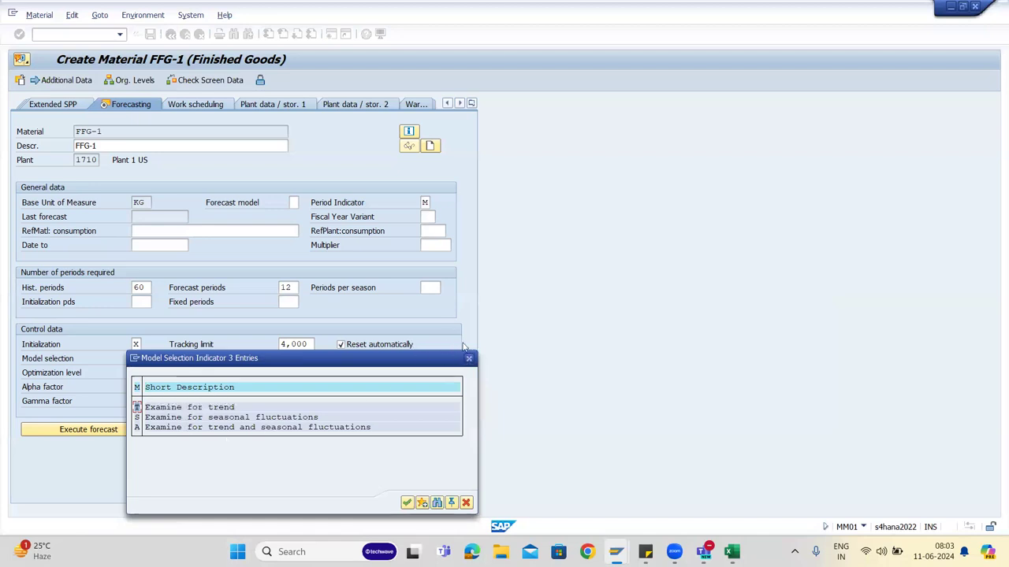
{"action": "left_click", "coordinate": [469, 359]}
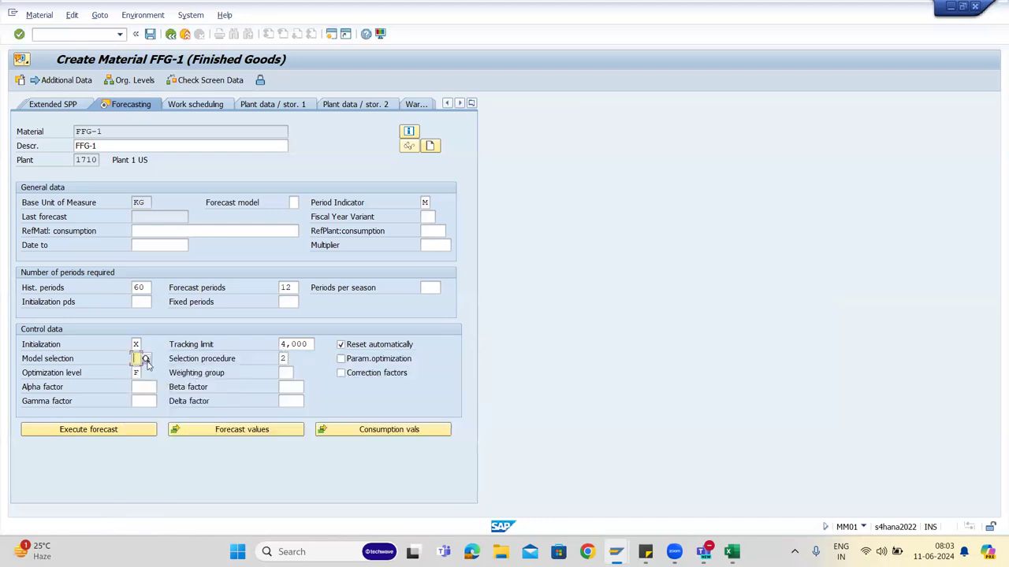
{"action": "left_click", "coordinate": [146, 358]}
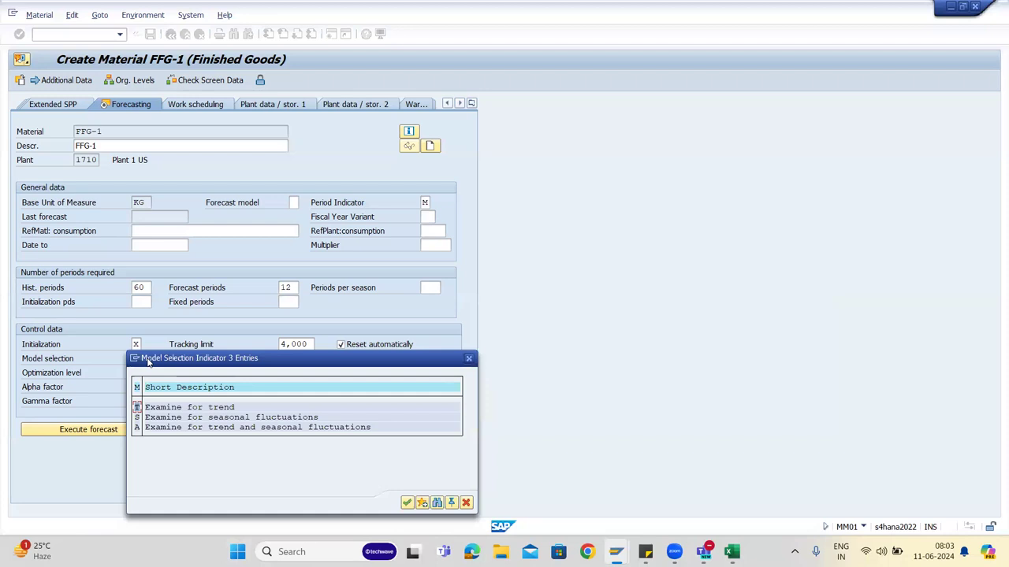
{"action": "double_click", "coordinate": [167, 407]}
{"action": "key", "text": "Return"}
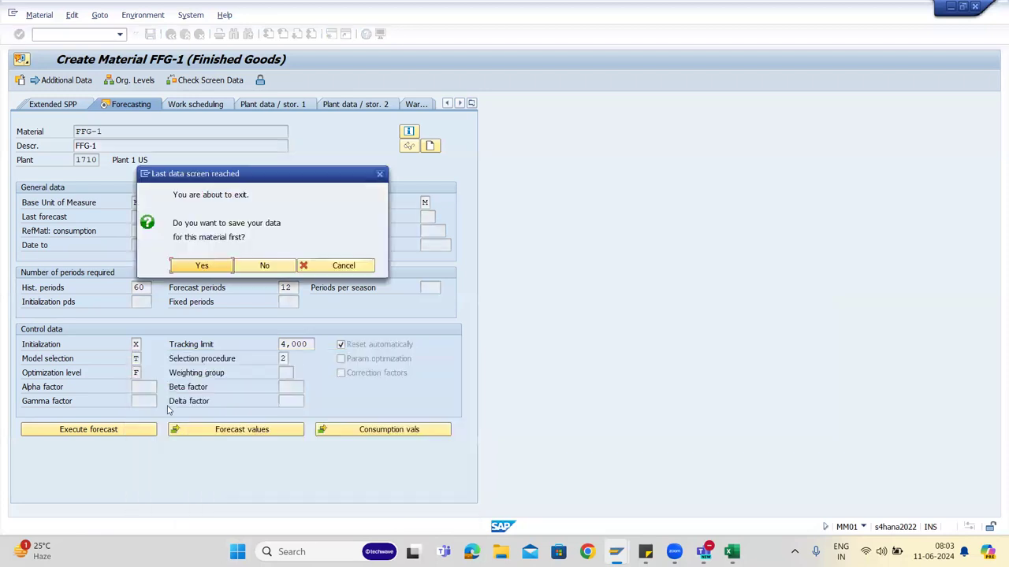
{"action": "left_click", "coordinate": [365, 266]}
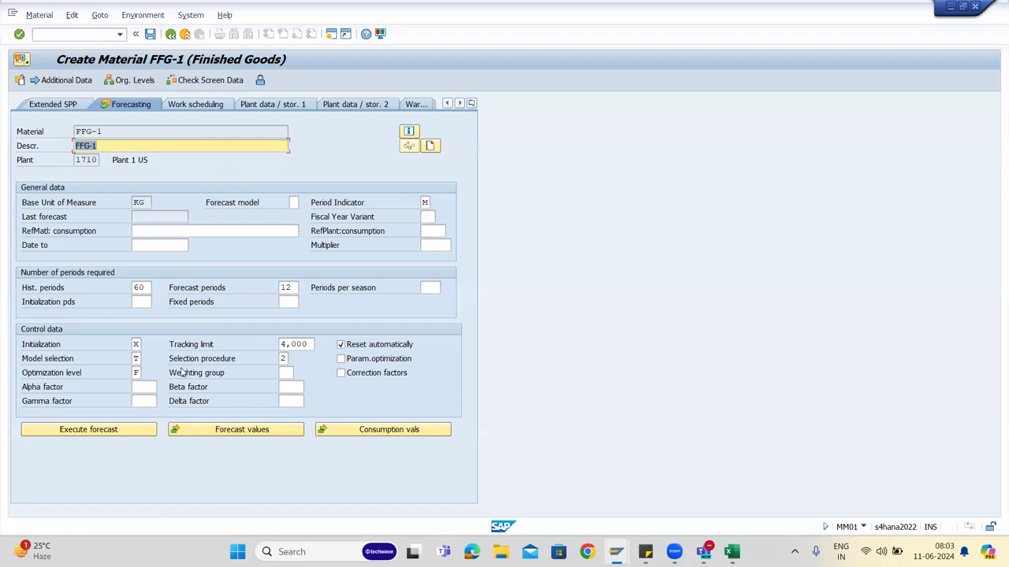
Review the available model selection indicators again, keeping the material record open.
{"action": "left_click", "coordinate": [138, 359]}
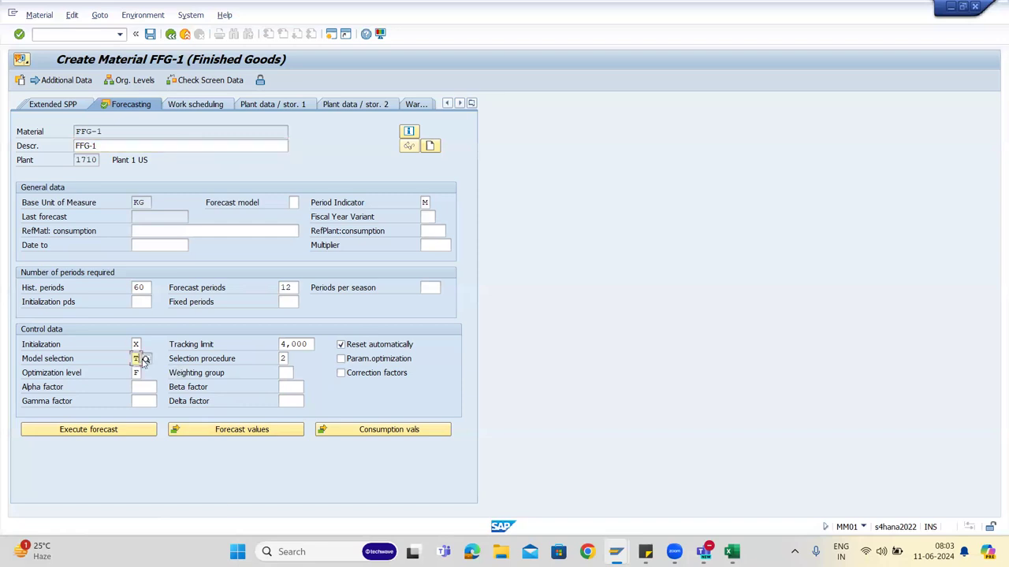
{"action": "left_click", "coordinate": [143, 360]}
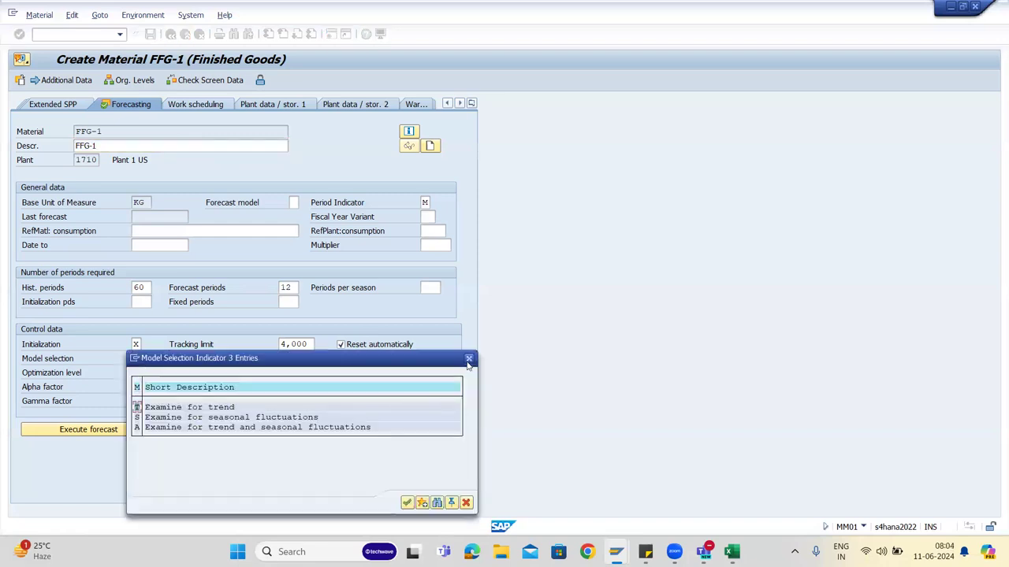
{"action": "left_click", "coordinate": [469, 358]}
{"action": "left_click", "coordinate": [169, 34]}
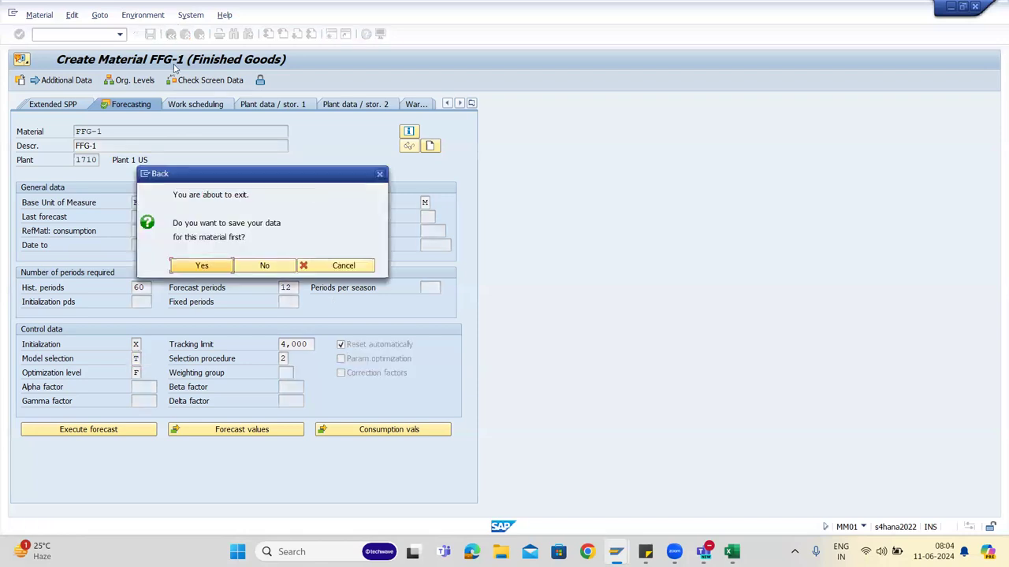
{"action": "left_click", "coordinate": [345, 267]}
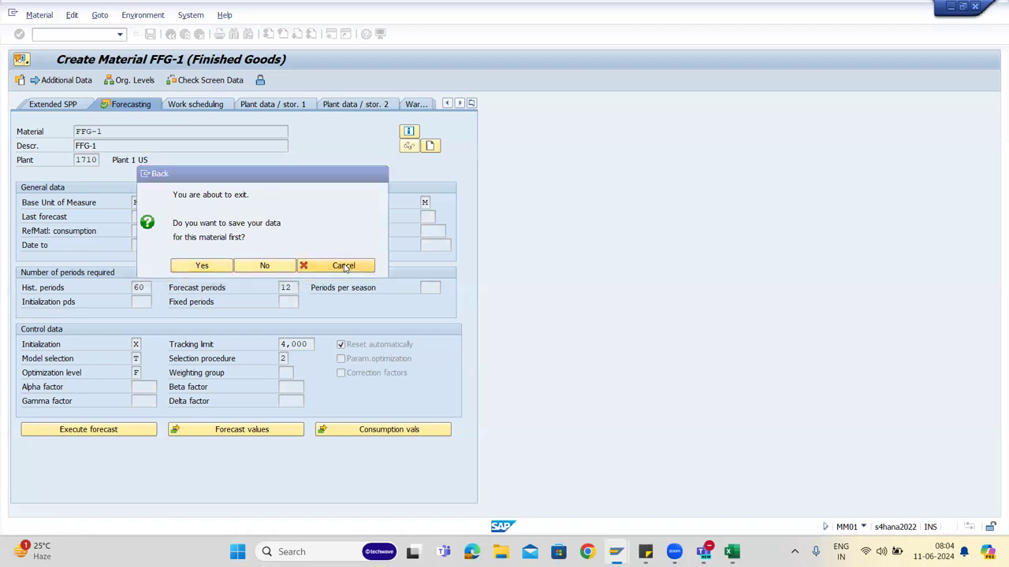
Examine the material's forecast values per period and its consumption values, returning to the forecasting data.
{"action": "left_click", "coordinate": [244, 433]}
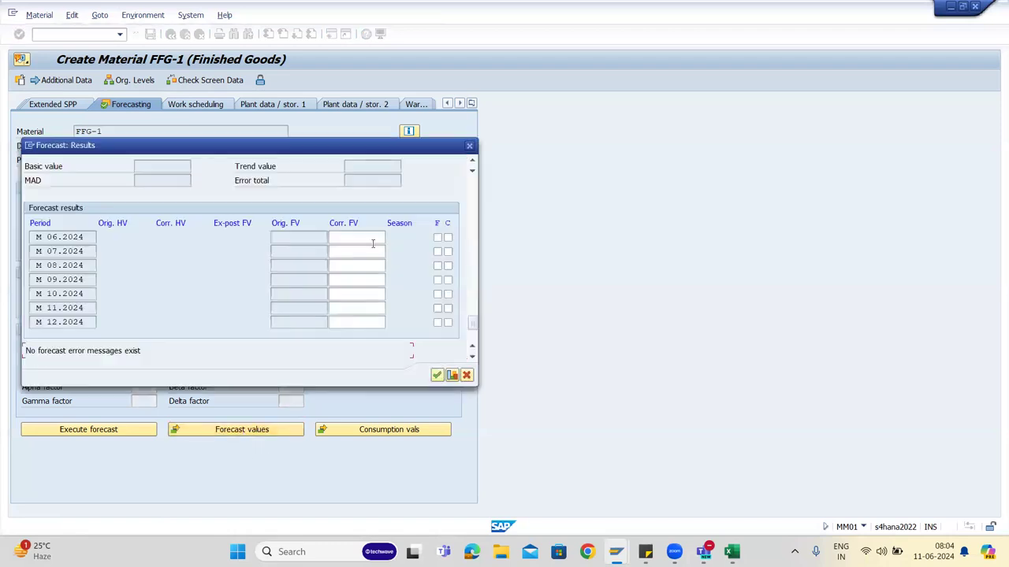
{"action": "left_click", "coordinate": [469, 146]}
{"action": "left_click", "coordinate": [392, 432]}
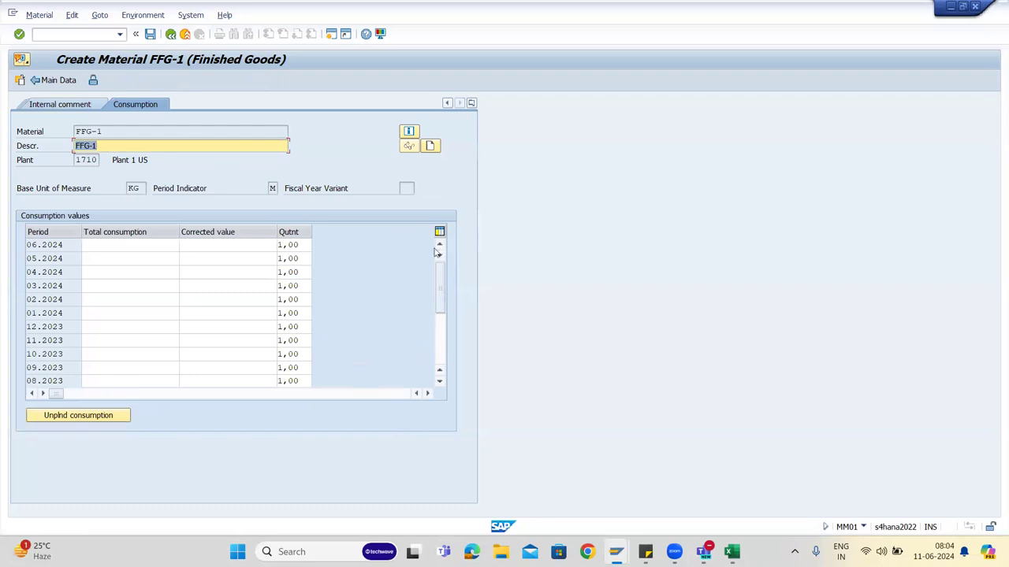
{"action": "left_click", "coordinate": [170, 34]}
{"action": "left_click", "coordinate": [361, 430]}
{"action": "left_click", "coordinate": [173, 36]}
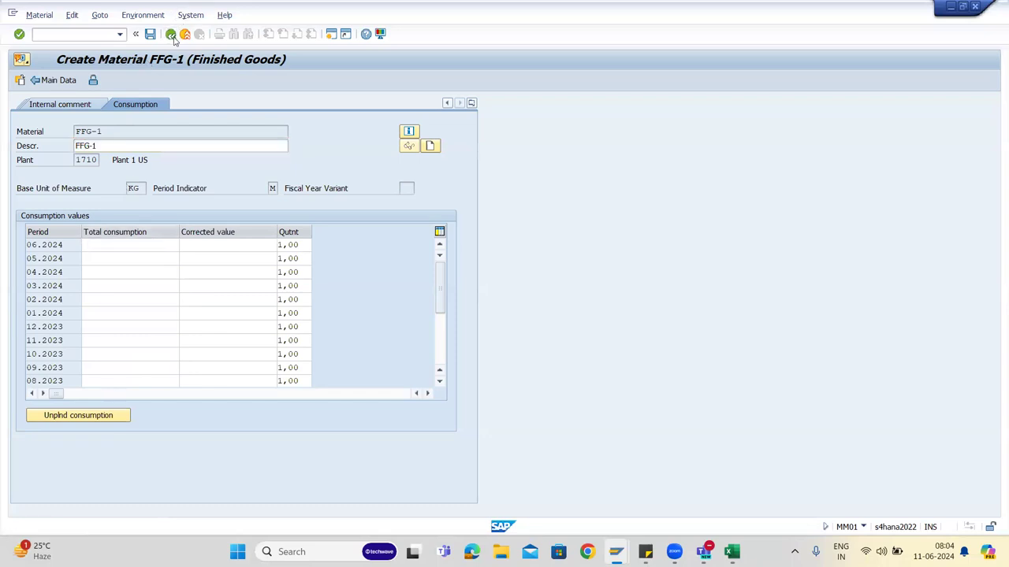
{"action": "left_click", "coordinate": [275, 431]}
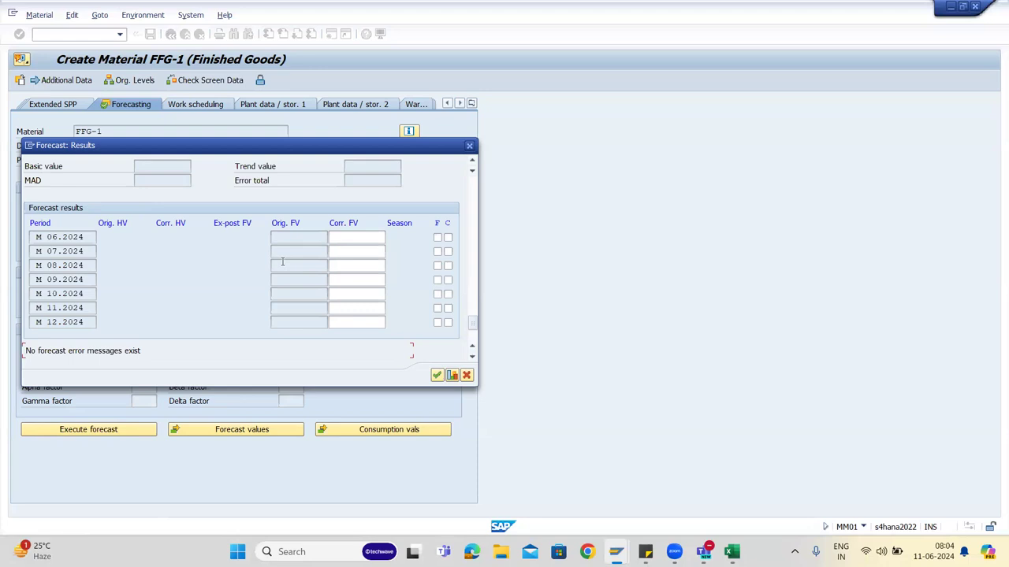
{"action": "left_click", "coordinate": [470, 147]}
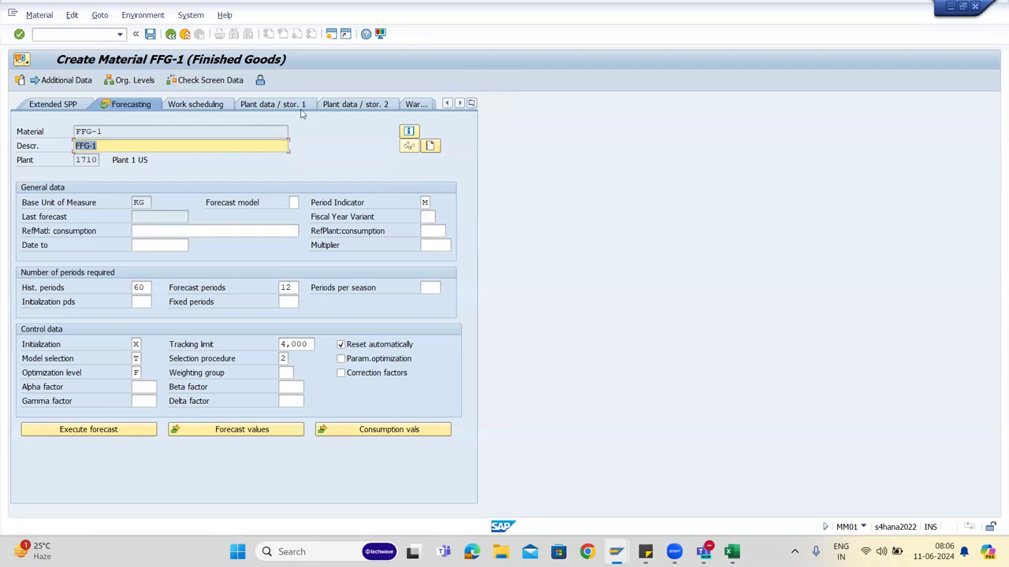
Try to switch to the MRP 1 view without entering a location or MRP profile.
{"action": "left_click", "coordinate": [472, 104]}
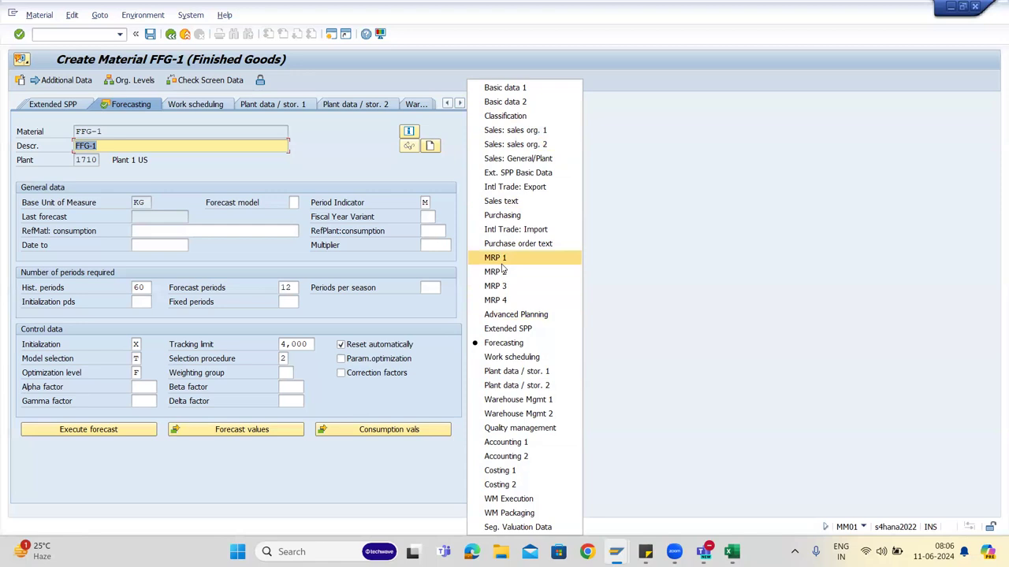
{"action": "left_click", "coordinate": [432, 398]}
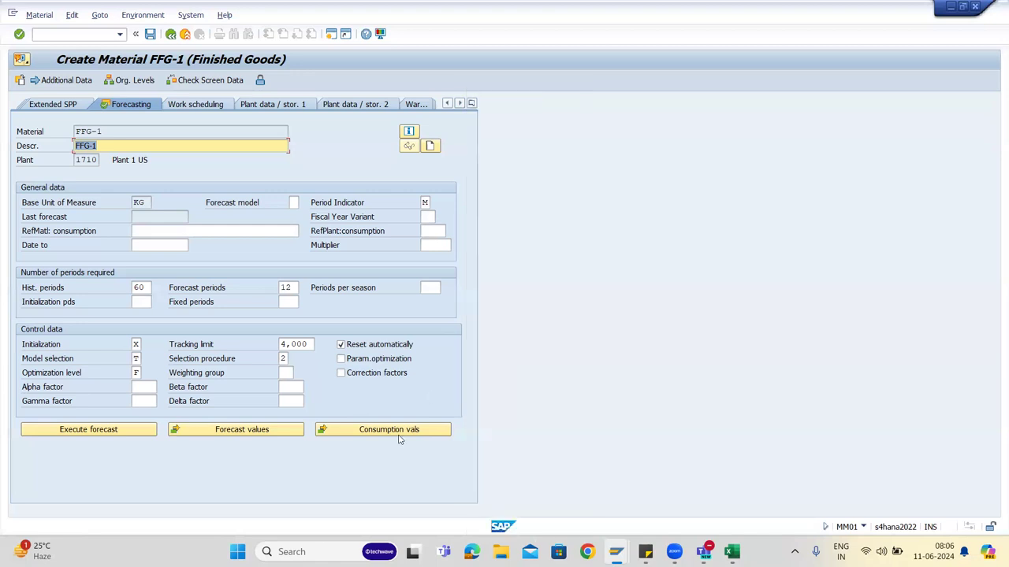
{"action": "left_click", "coordinate": [471, 104]}
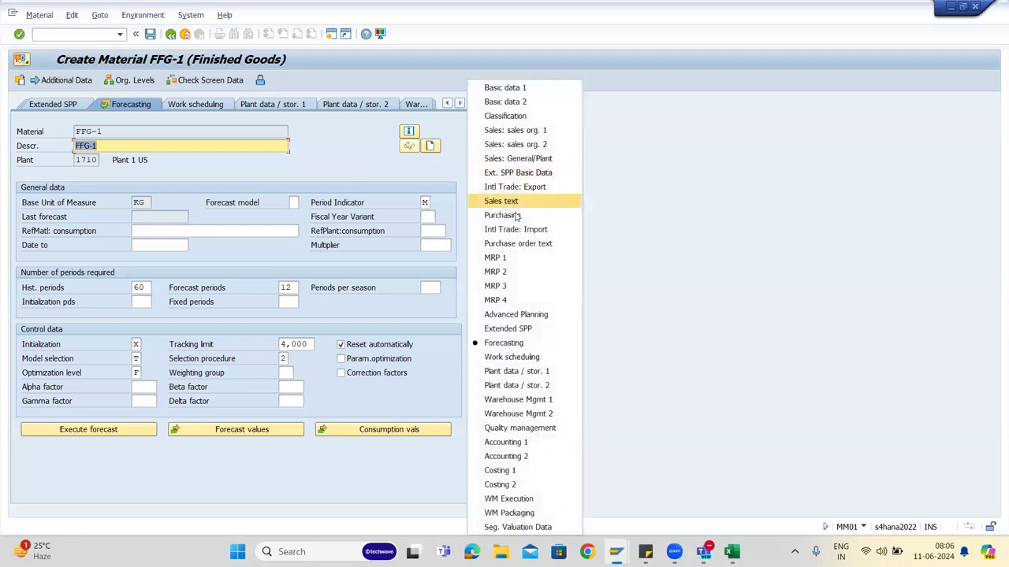
{"action": "left_click", "coordinate": [536, 265]}
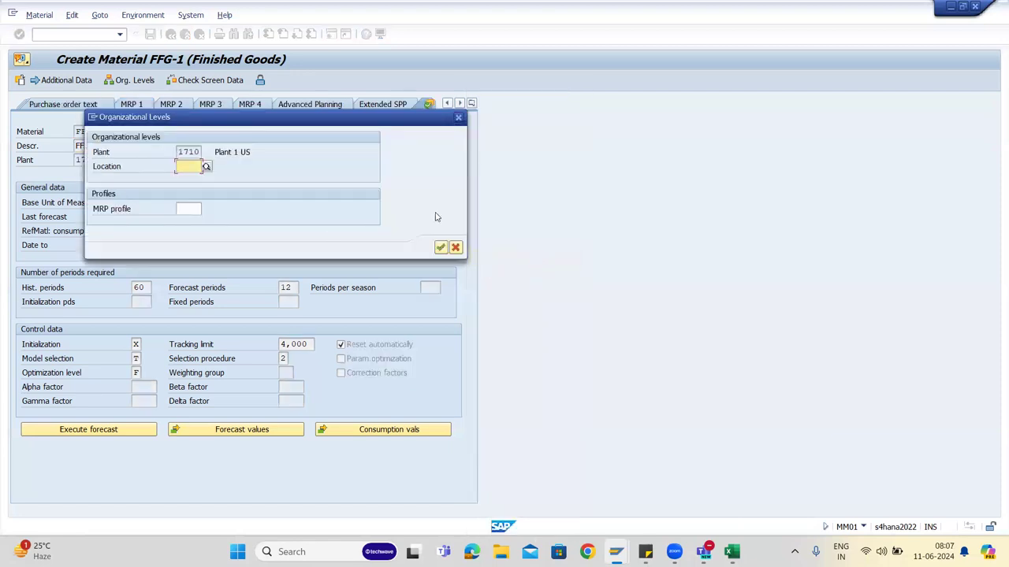
{"action": "left_click", "coordinate": [441, 247]}
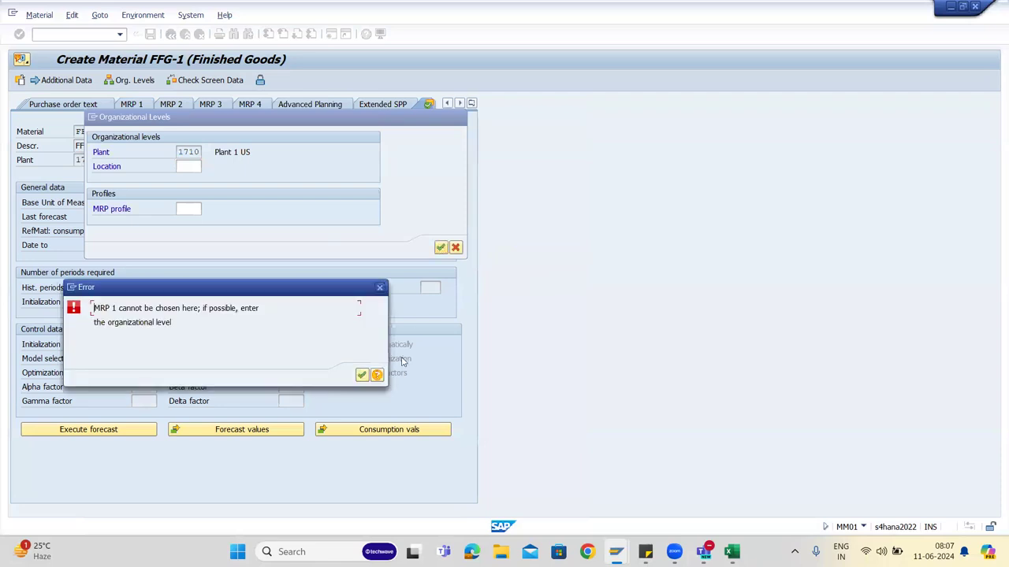
{"action": "left_click", "coordinate": [361, 375]}
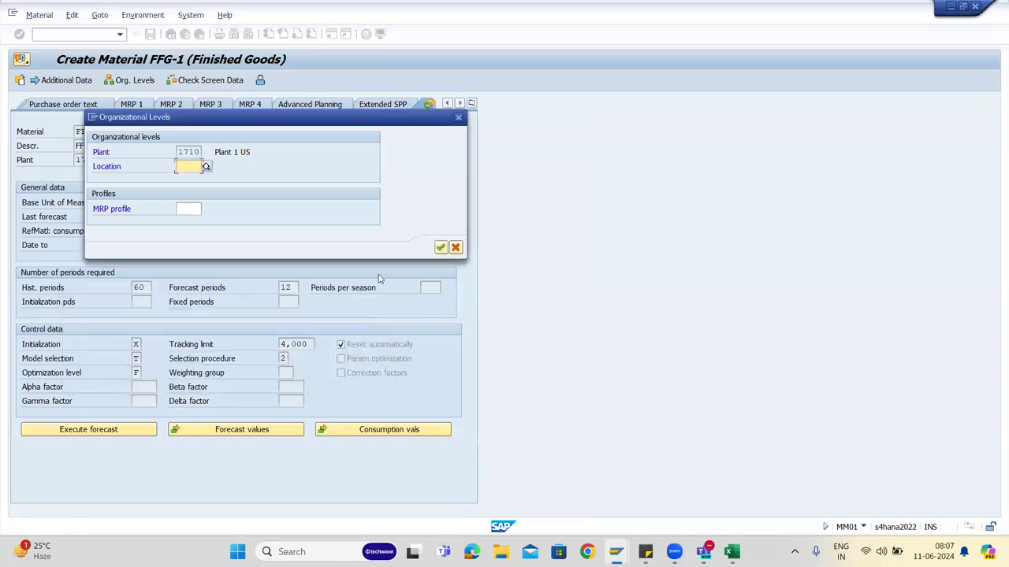
{"action": "left_click", "coordinate": [455, 247]}
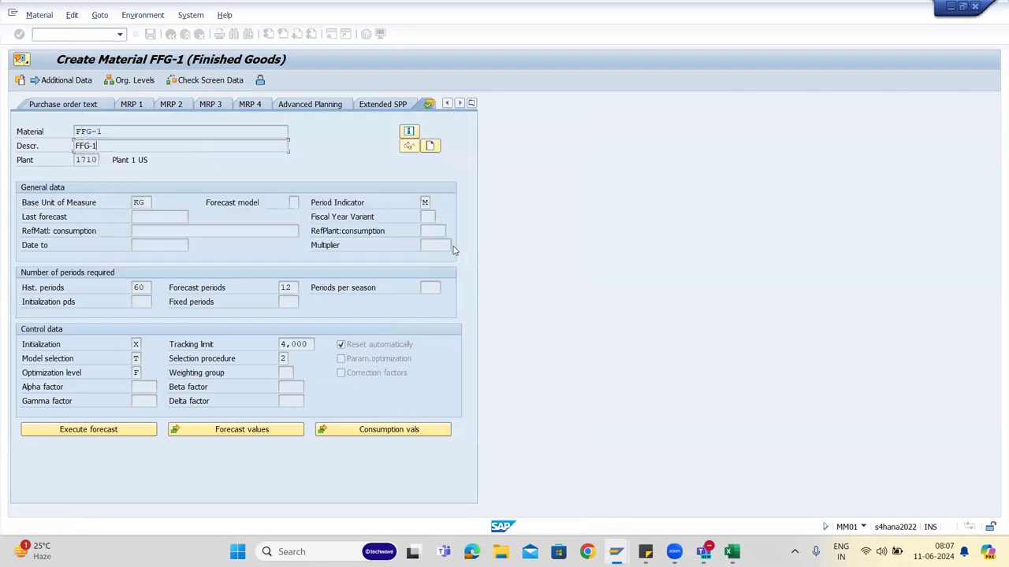
Leave the material creation and open material FFG-1 for changing with transaction /nmm02.
{"action": "left_click", "coordinate": [55, 33]}
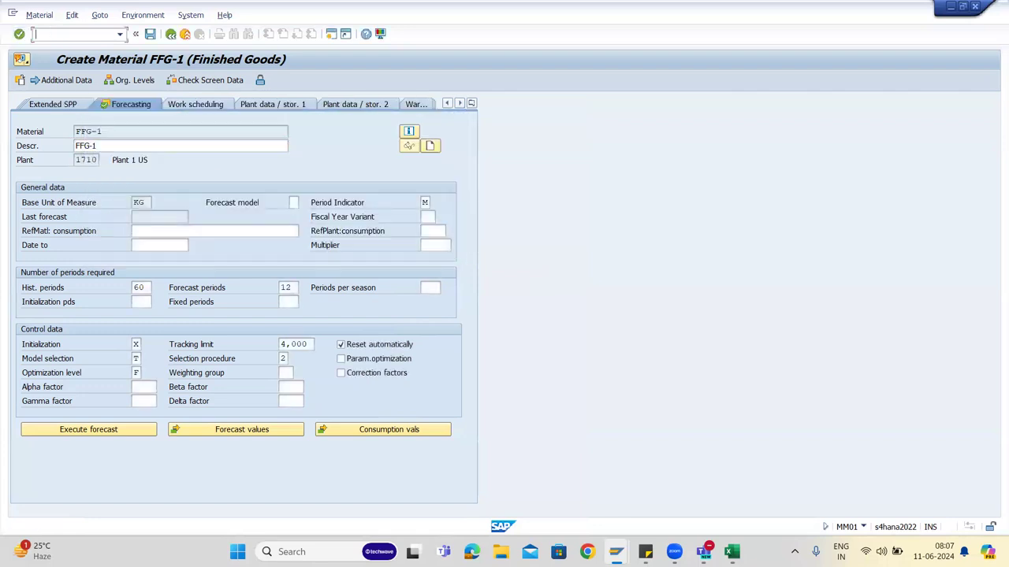
{"action": "type", "text": "/nmm02"}
{"action": "key", "text": "Return"}
{"action": "left_click", "coordinate": [93, 80]}
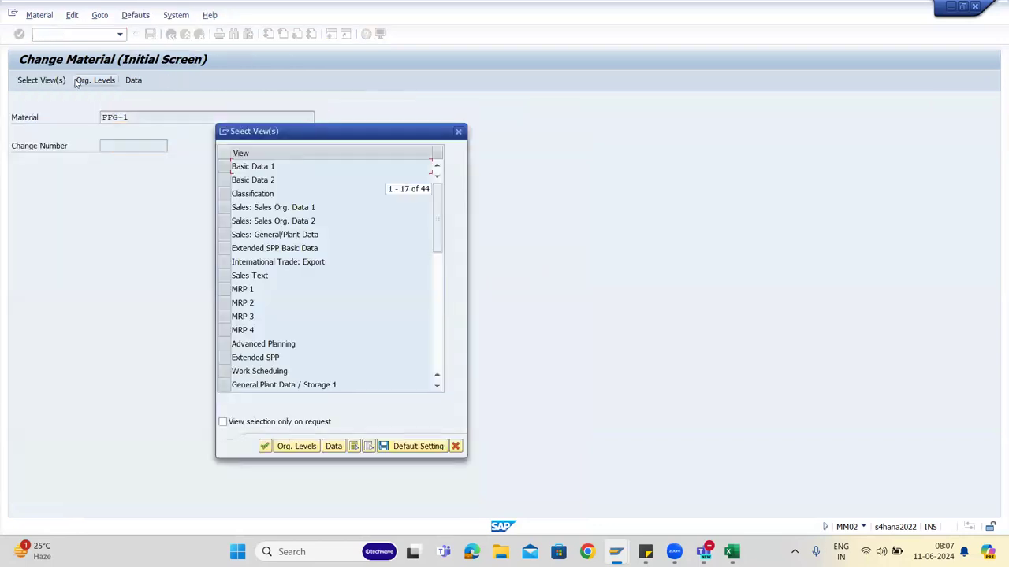
Select the MRP 1 and MRP 2 views of FFG-1 and open them for plant 1710.
{"action": "left_click", "coordinate": [224, 290]}
{"action": "left_click", "coordinate": [224, 304]}
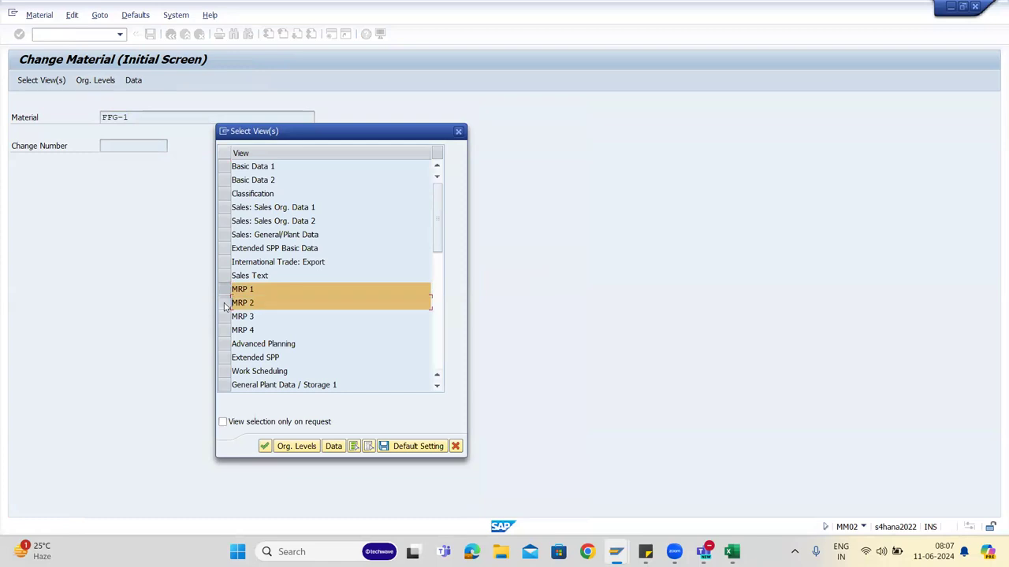
{"action": "left_click", "coordinate": [265, 446]}
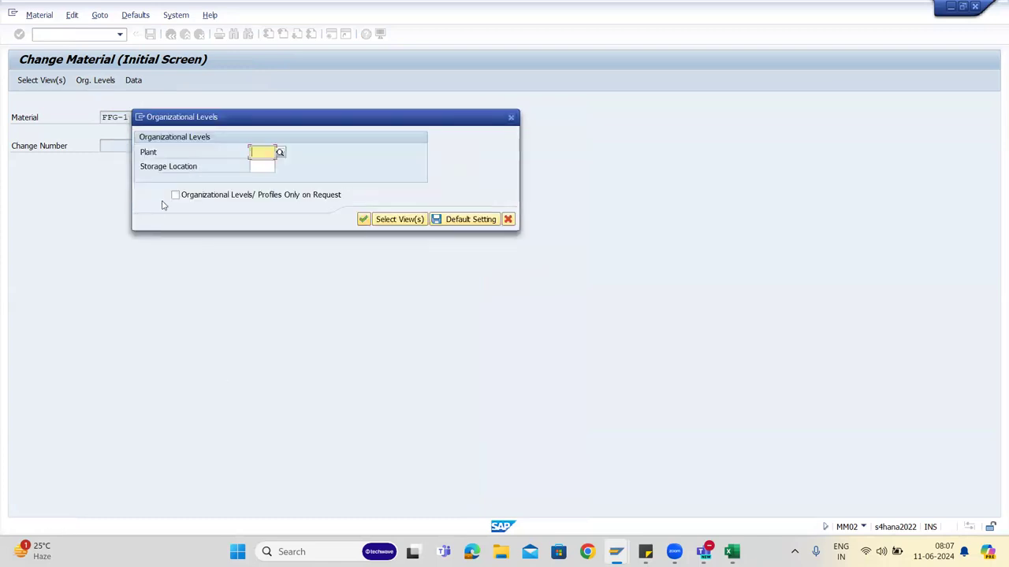
{"action": "left_click", "coordinate": [272, 160]}
{"action": "key", "text": "Return"}
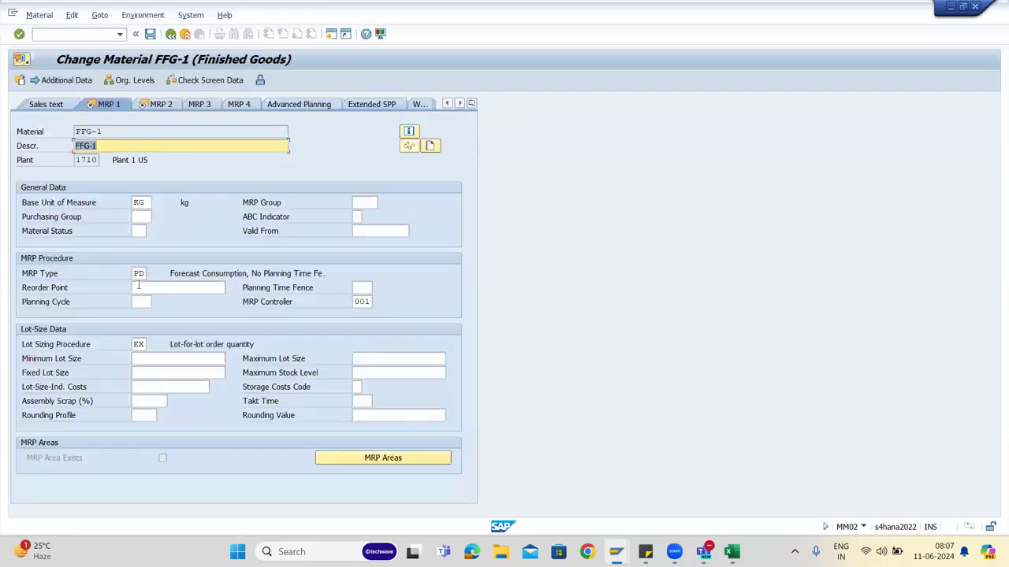
Review the list of MRP types for the material without changing the type, and go to the MRP controller.
{"action": "left_click", "coordinate": [139, 274]}
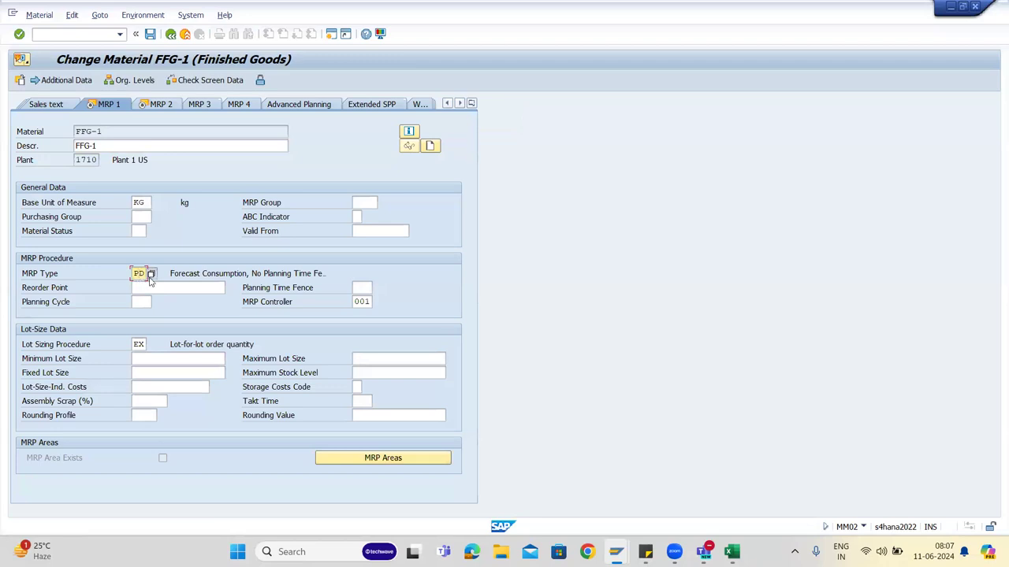
{"action": "left_click", "coordinate": [151, 274]}
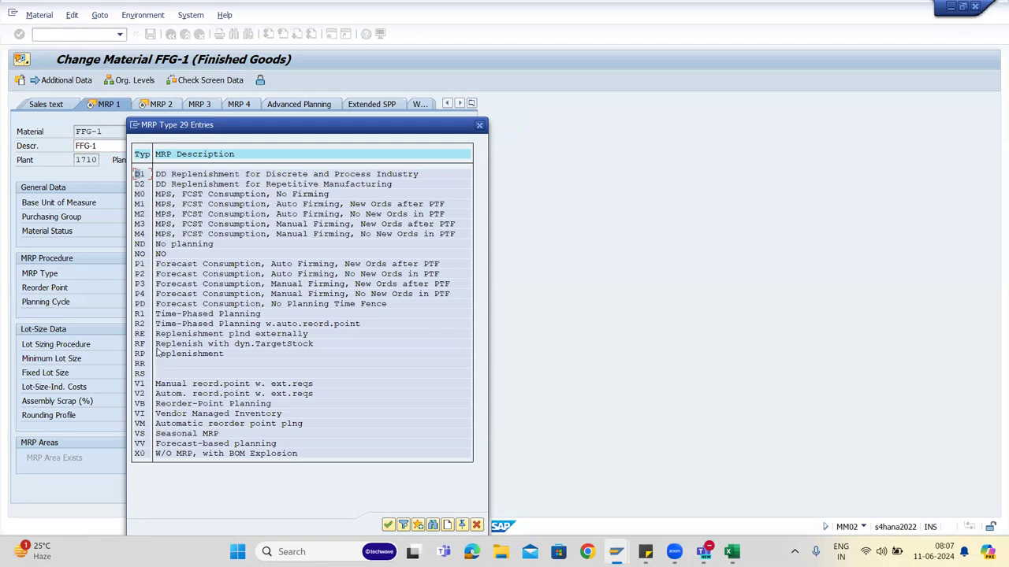
{"action": "left_click", "coordinate": [478, 124]}
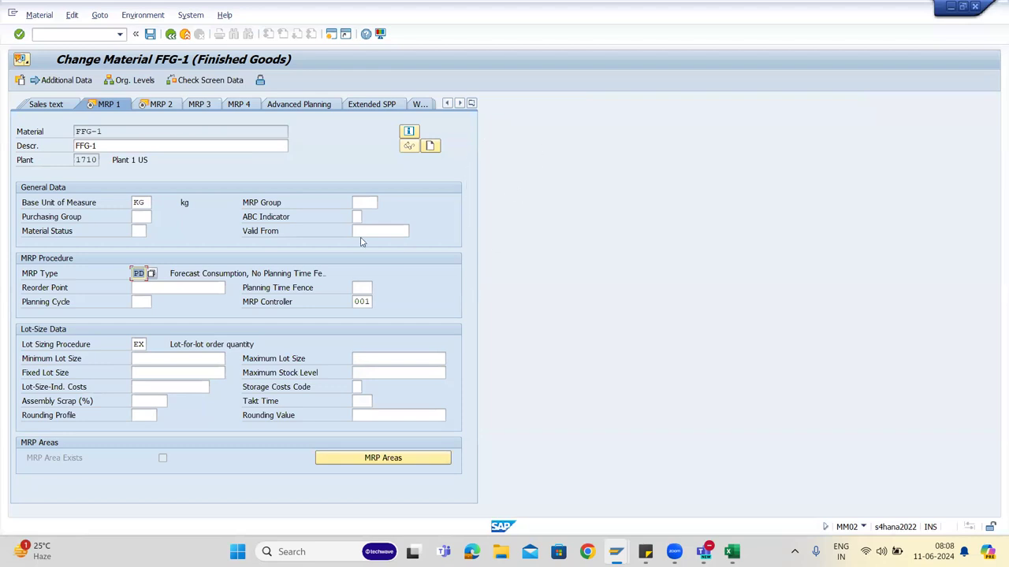
{"action": "left_click", "coordinate": [367, 302]}
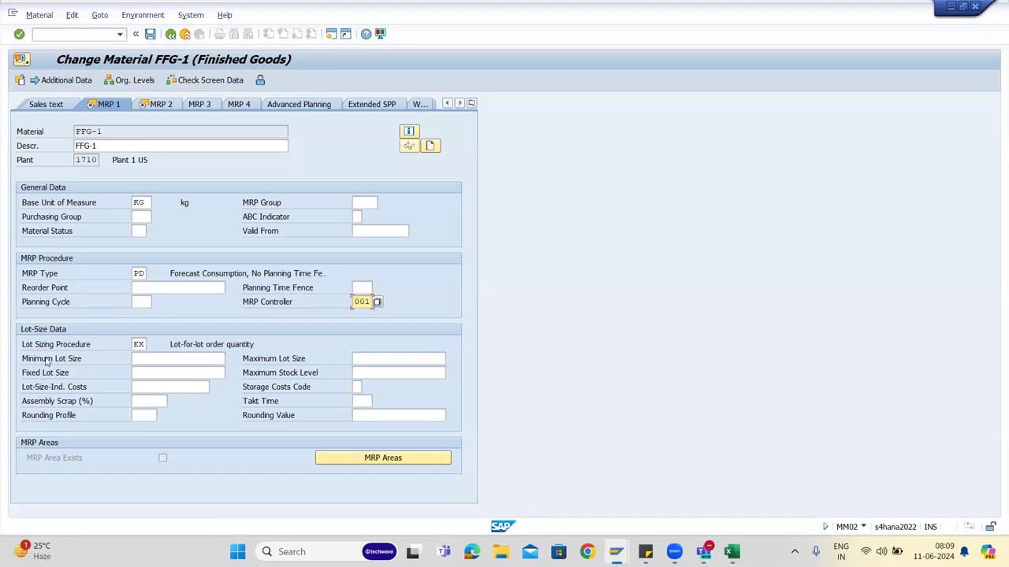
Set the lot sizing procedure to FX, Fixed order quantity, with a fixed lot size of 50.
{"action": "left_click", "coordinate": [137, 346]}
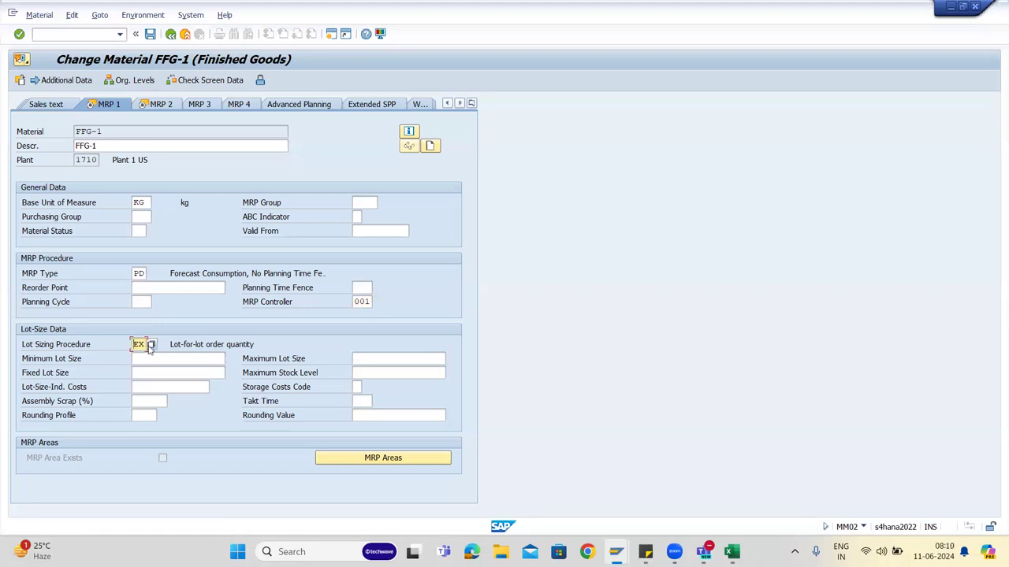
{"action": "left_click", "coordinate": [151, 345]}
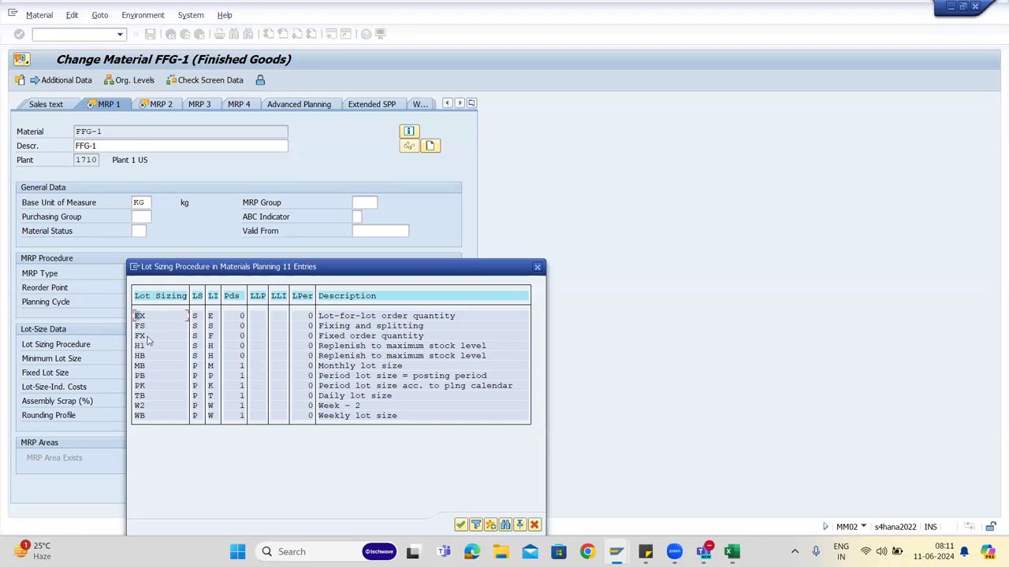
{"action": "key", "text": "Return"}
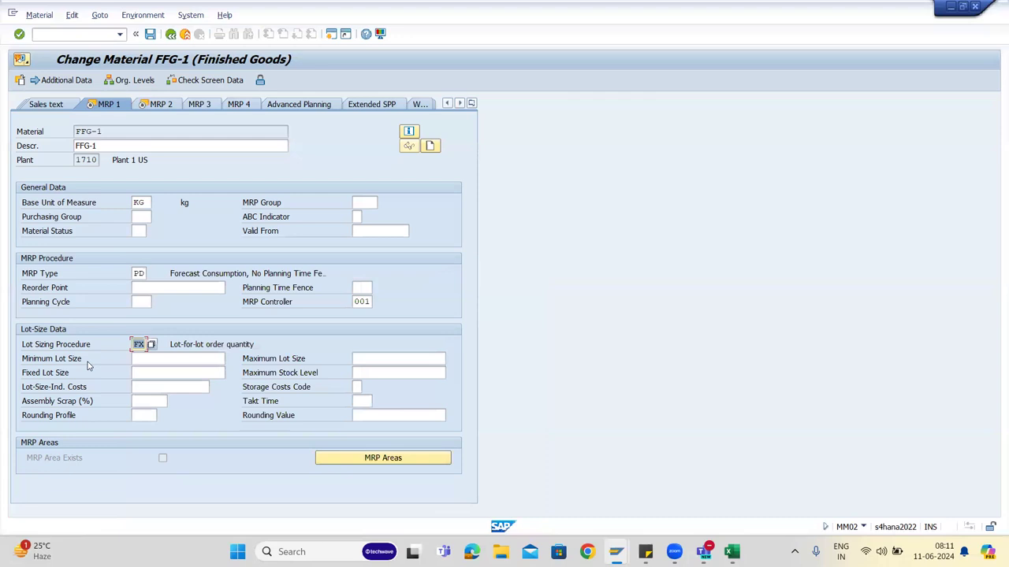
{"action": "left_click", "coordinate": [134, 372]}
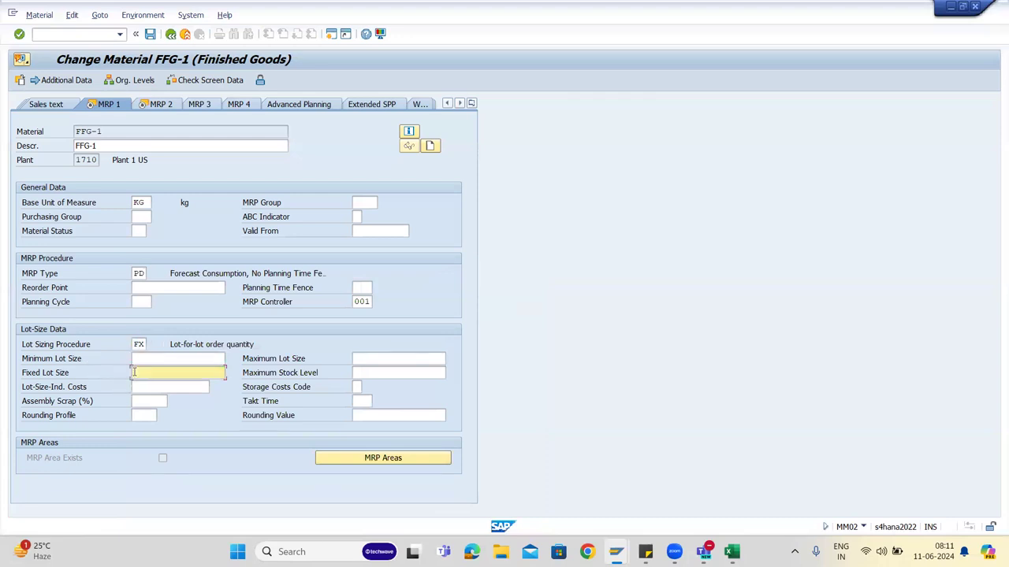
{"action": "key", "text": "Return"}
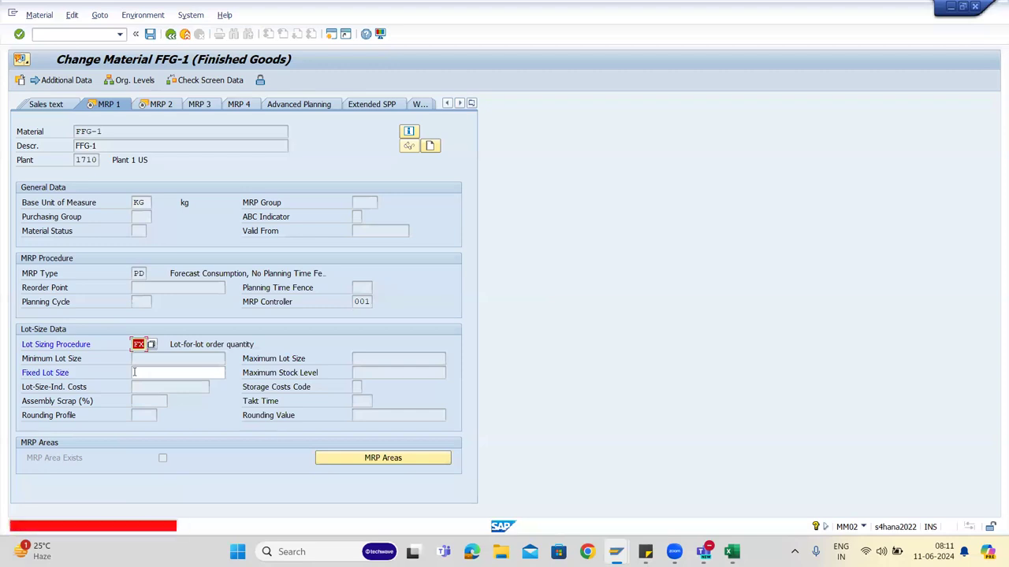
{"action": "left_click", "coordinate": [134, 372]}
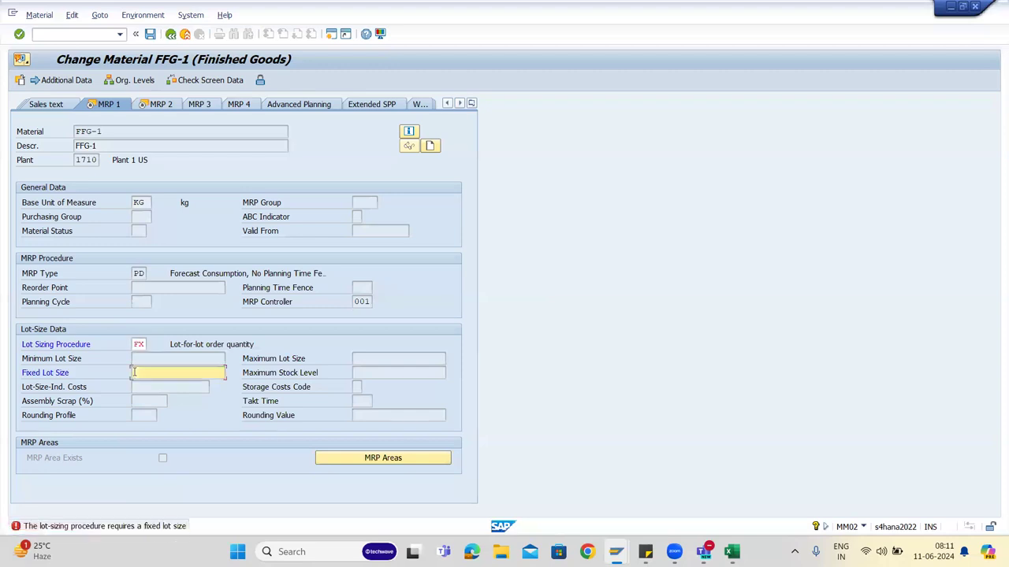
{"action": "type", "text": "50"}
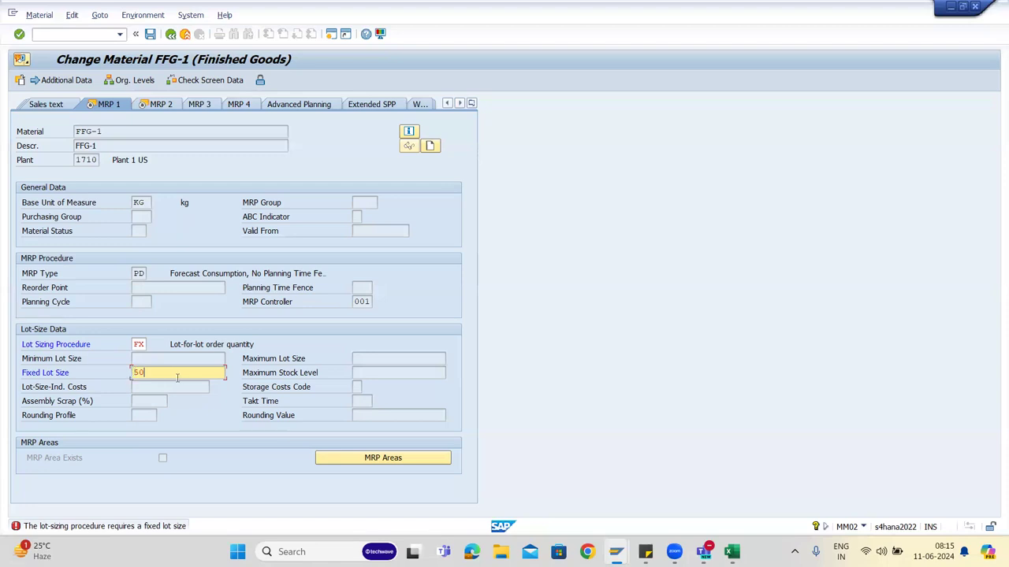
{"action": "key", "text": "Return"}
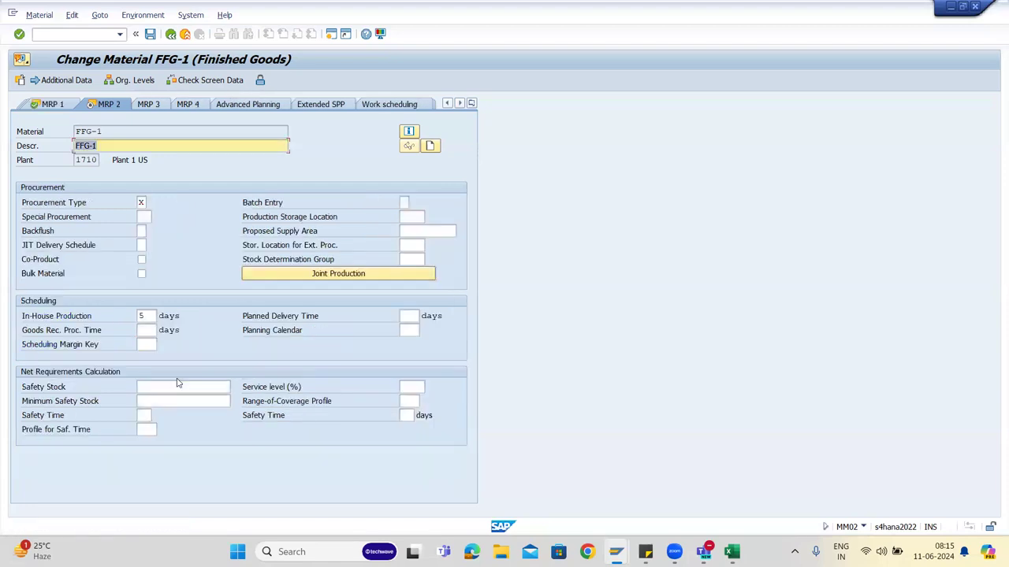
Change the lot sizing procedure to MB, Monthly lot size, accept the fixed lot size reset, and return to the MRP 1 view.
{"action": "left_click", "coordinate": [64, 104]}
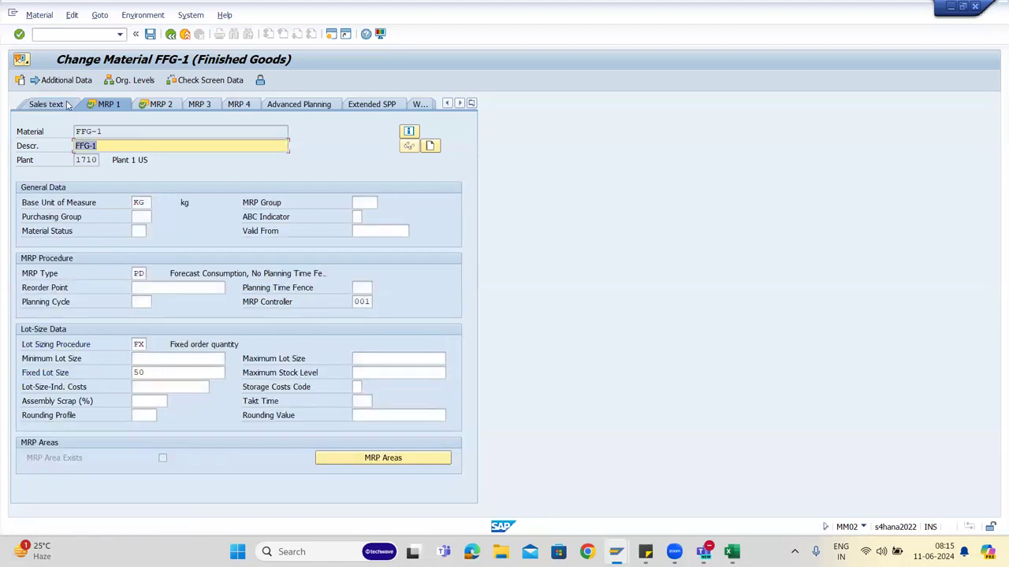
{"action": "left_click", "coordinate": [149, 345]}
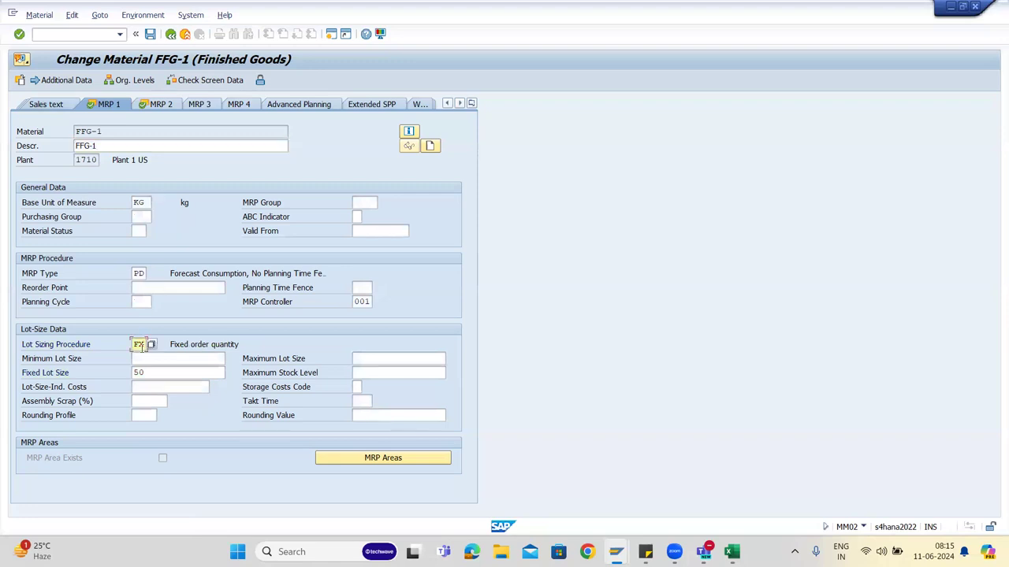
{"action": "left_click", "coordinate": [150, 348]}
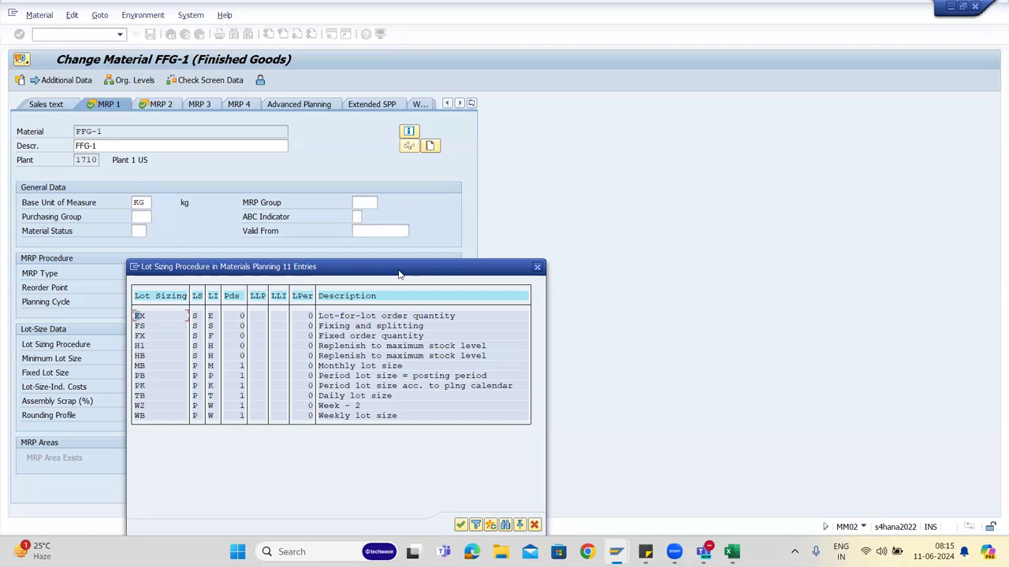
{"action": "left_click_drag", "start_coordinate": [400, 274], "coordinate": [650, 221]}
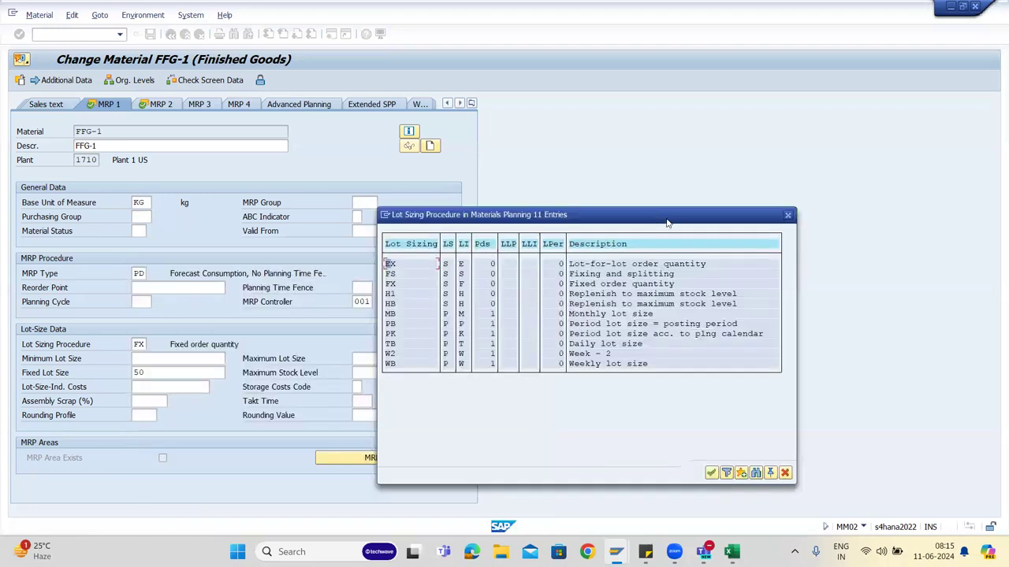
{"action": "left_click", "coordinate": [672, 303]}
{"action": "left_click", "coordinate": [651, 314]}
{"action": "double_click", "coordinate": [651, 315]}
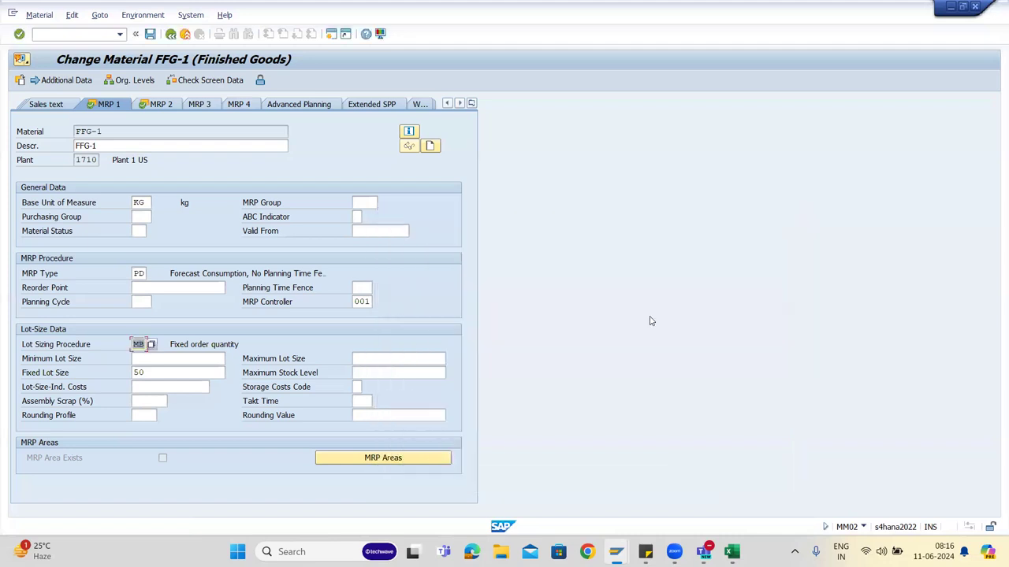
{"action": "key", "text": "Return"}
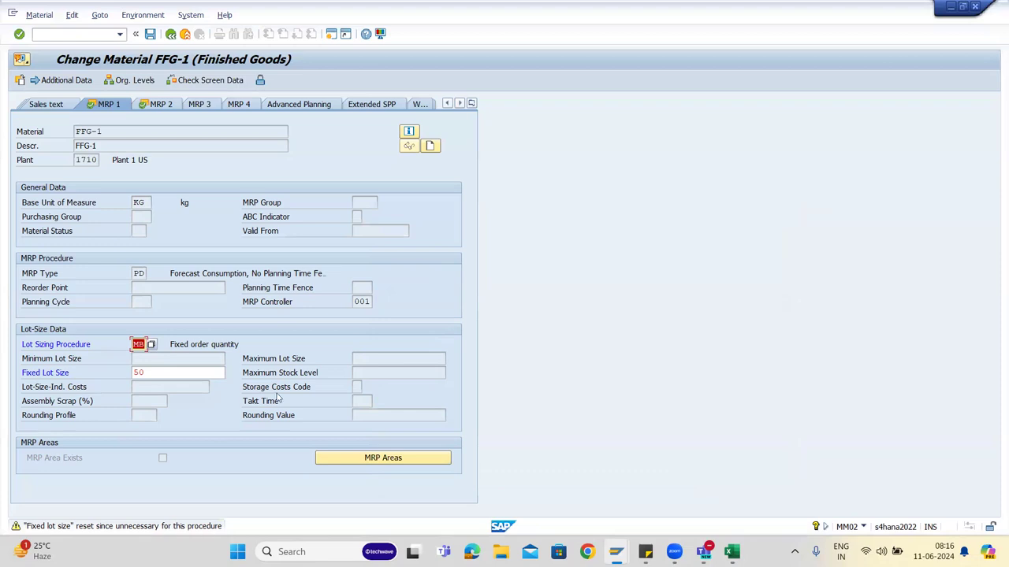
{"action": "key", "text": "Return"}
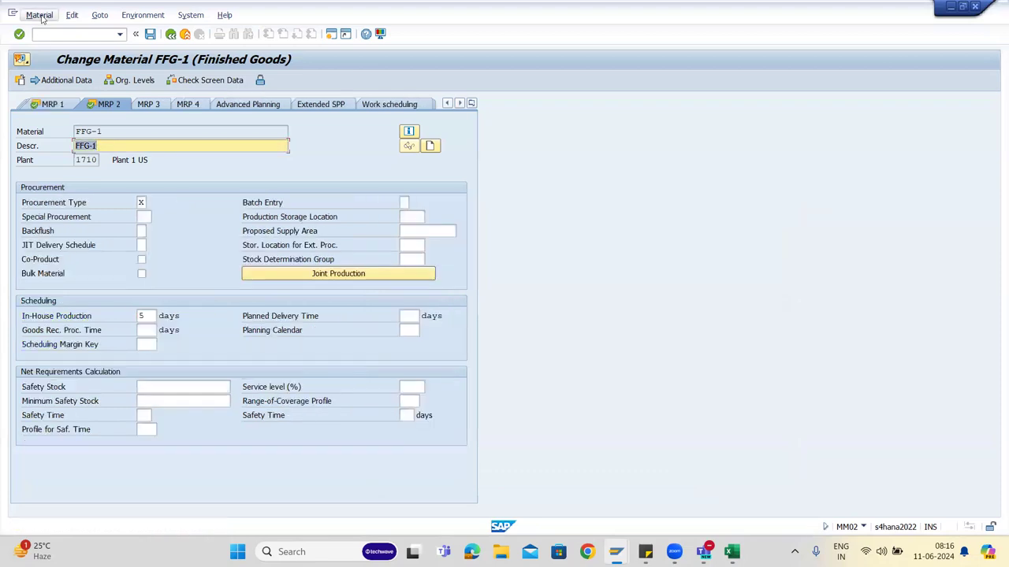
{"action": "left_click", "coordinate": [66, 105]}
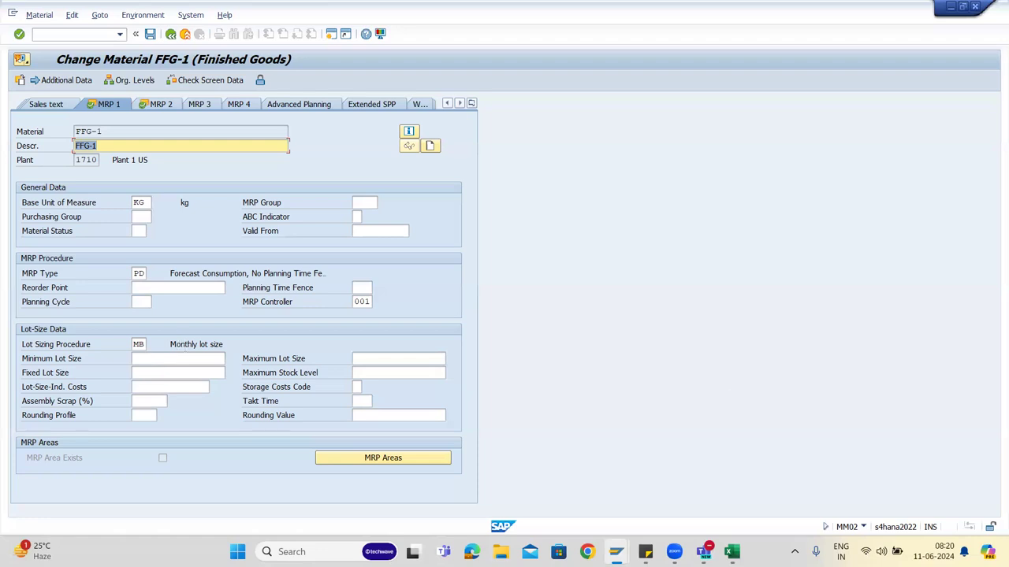
Switch to the PP-QM workbook in Excel, add a new sheet and enter Jan in cell A2.
{"action": "left_click", "coordinate": [731, 552]}
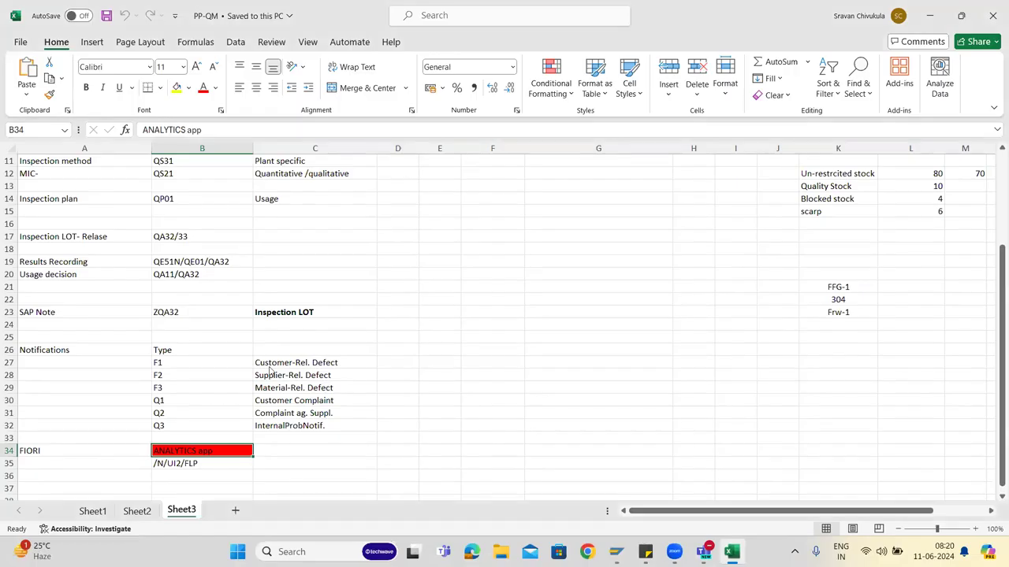
{"action": "left_click", "coordinate": [237, 512]}
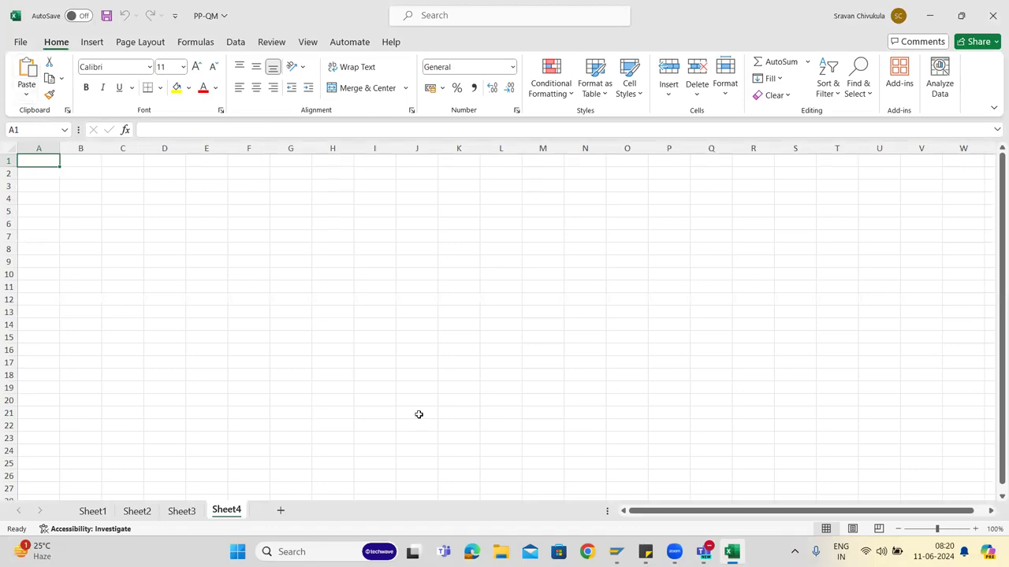
{"action": "left_click", "coordinate": [44, 179]}
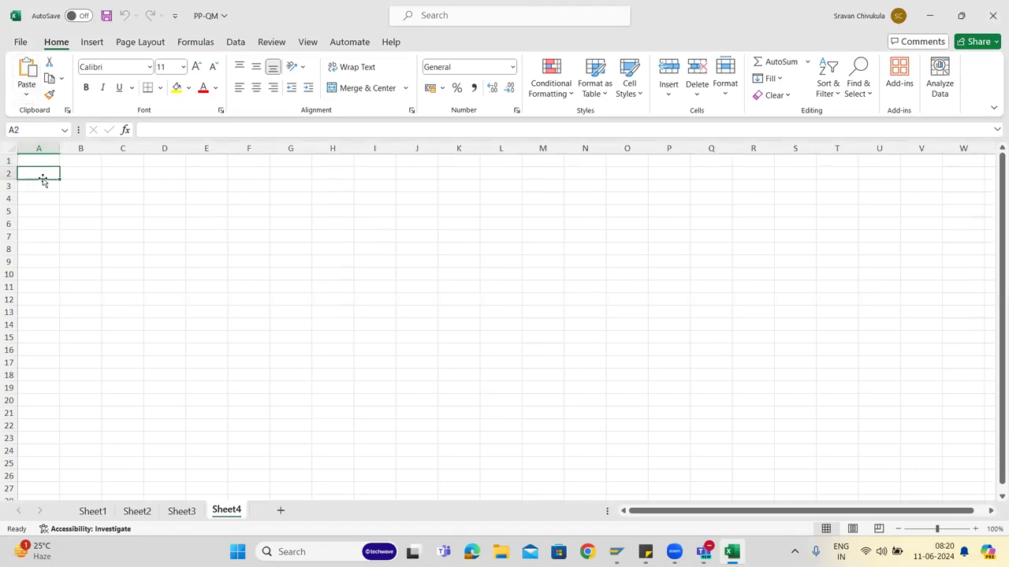
{"action": "type", "text": "Ja"}
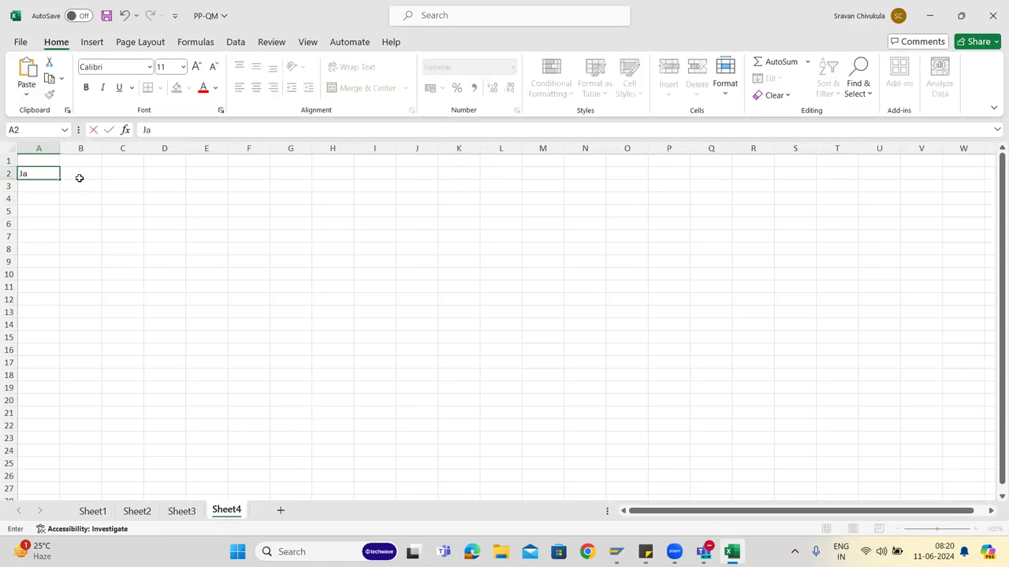
{"action": "type", "text": "n"}
{"action": "key", "text": "Return"}
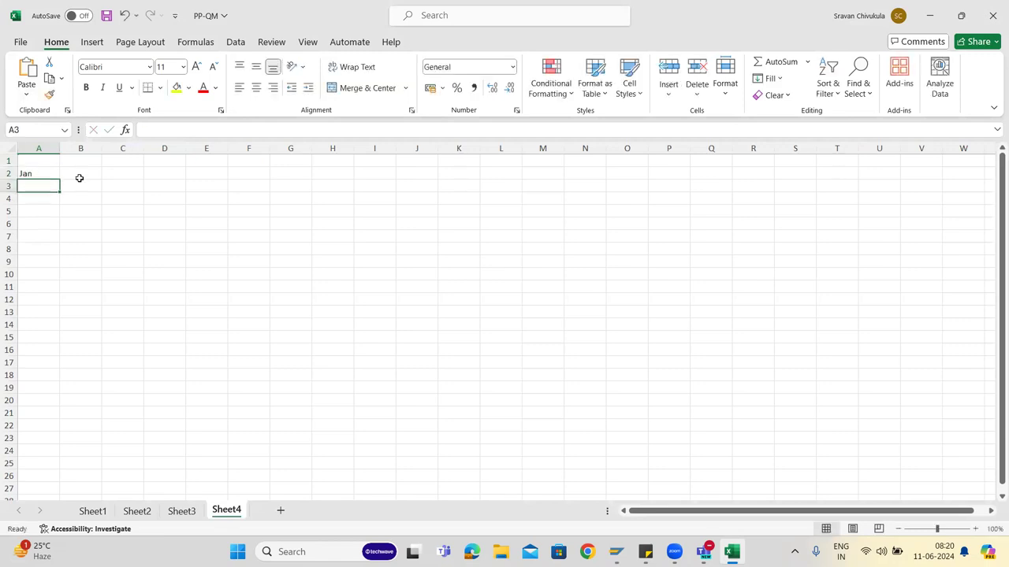
Enter feb in B2 instead of A3, and fill the month series across row 2 up to Dec in L2.
{"action": "type", "text": "Feb"}
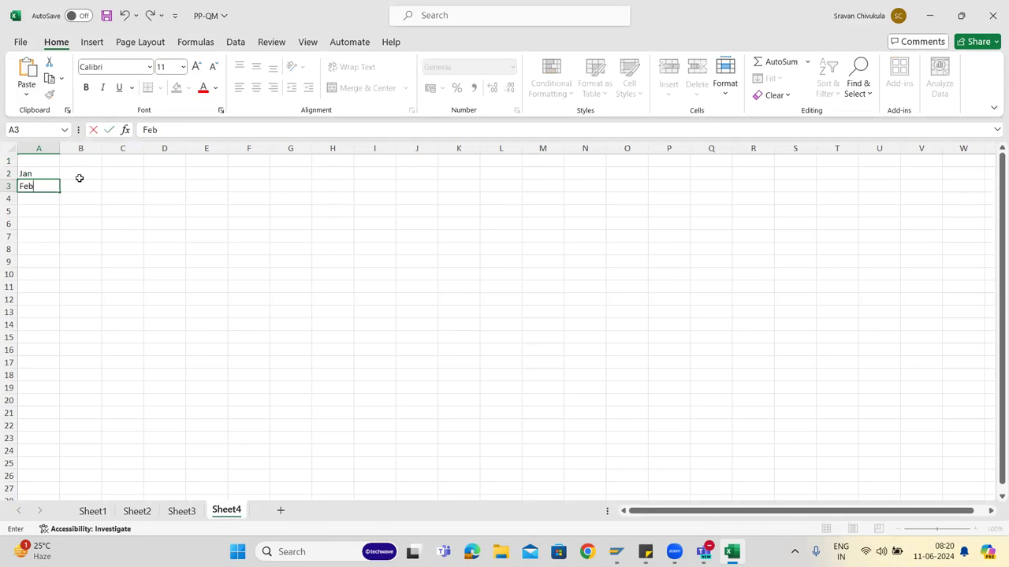
{"action": "left_click_drag", "start_coordinate": [36, 168], "coordinate": [38, 183]}
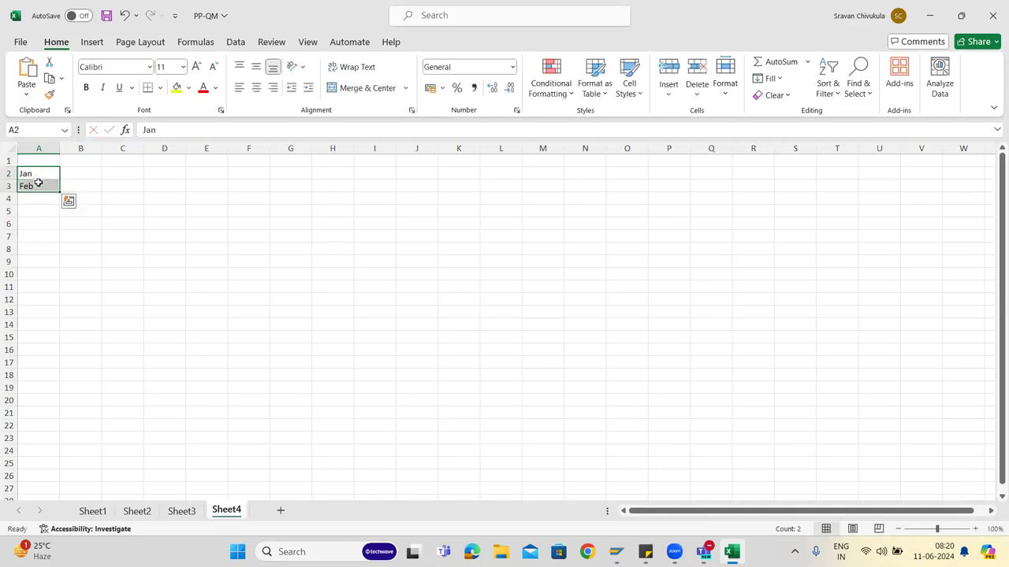
{"action": "left_click", "coordinate": [87, 176]}
{"action": "type", "text": "feb"}
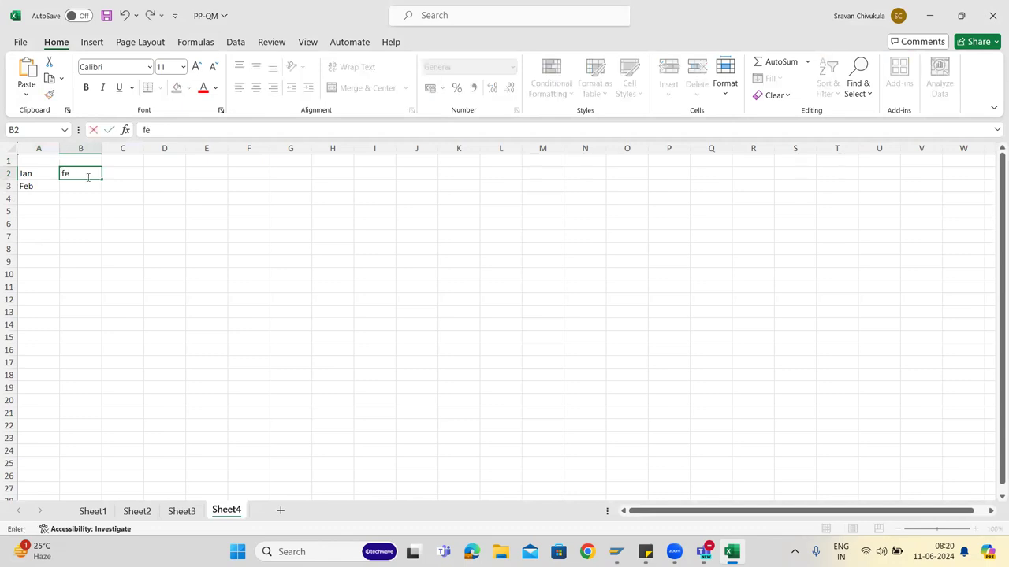
{"action": "left_click", "coordinate": [55, 188]}
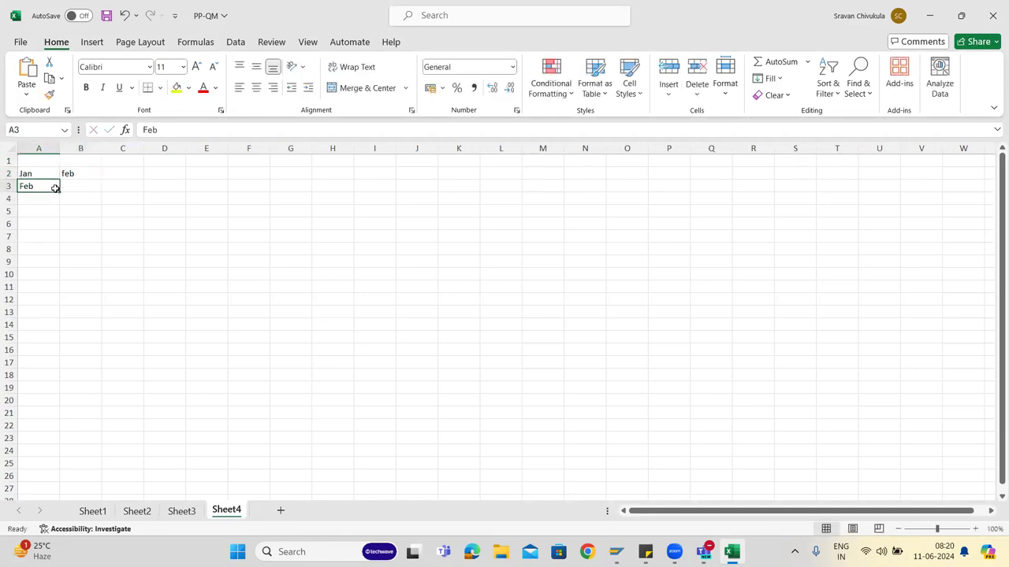
{"action": "key", "text": "Delete"}
{"action": "left_click", "coordinate": [45, 170]}
{"action": "left_click_drag", "start_coordinate": [45, 169], "coordinate": [538, 142]}
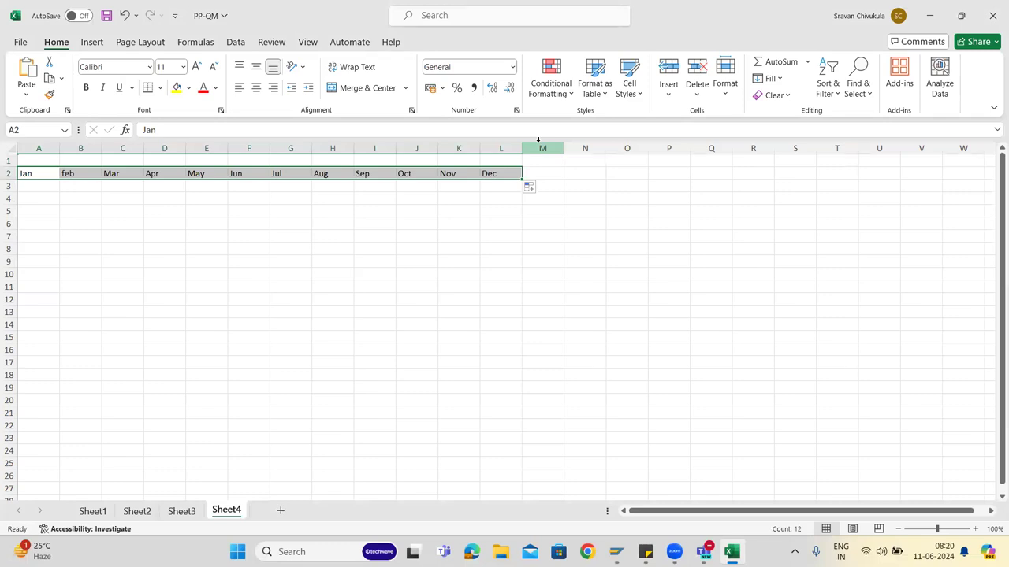
Enter 10 in A3 and 20 in B3, and fill the number series across row 3 up to 120 in L3.
{"action": "left_click", "coordinate": [46, 188]}
{"action": "type", "text": "1"}
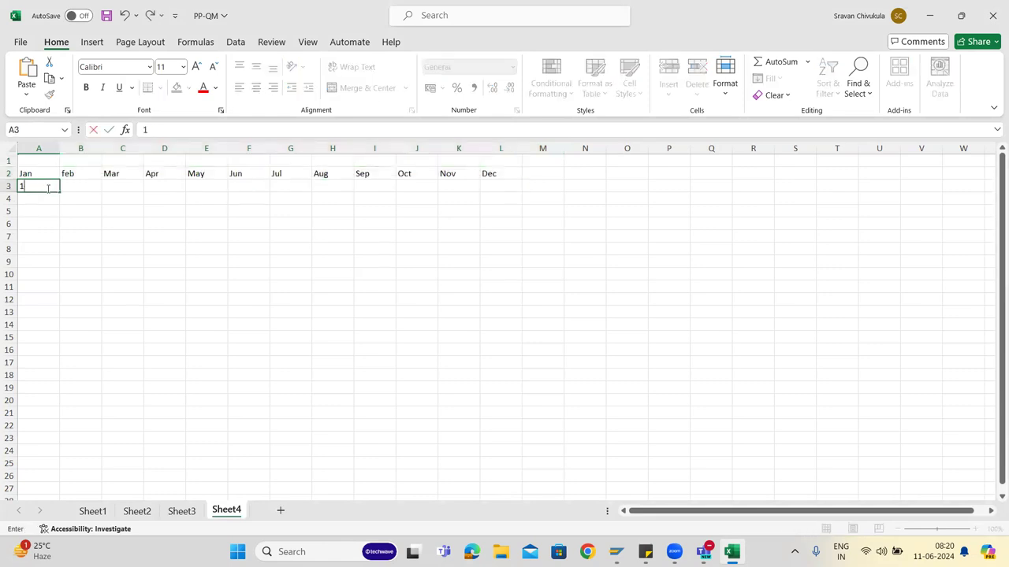
{"action": "type", "text": "0"}
{"action": "key", "text": "Tab"}
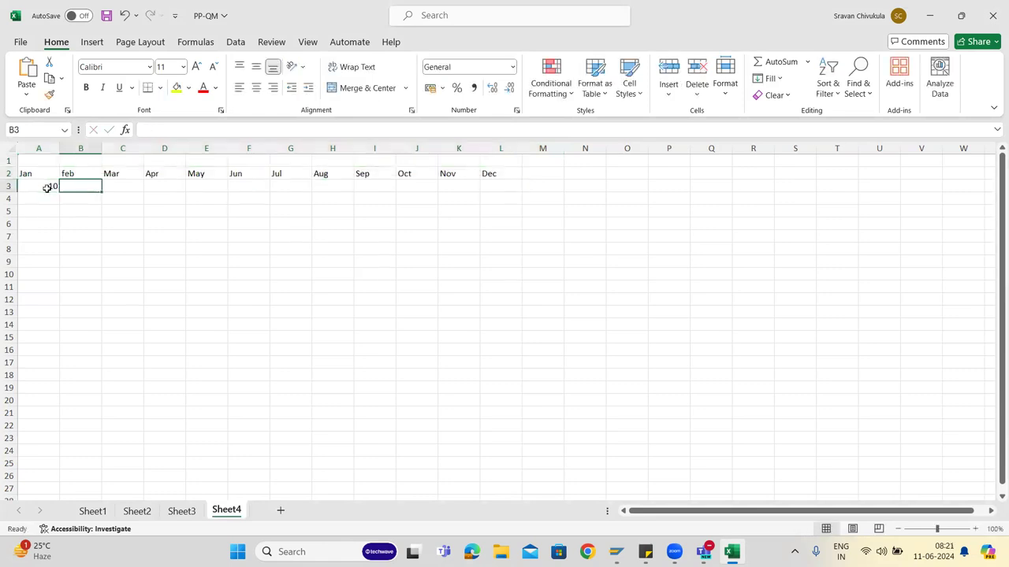
{"action": "type", "text": "20"}
{"action": "left_click", "coordinate": [49, 215]}
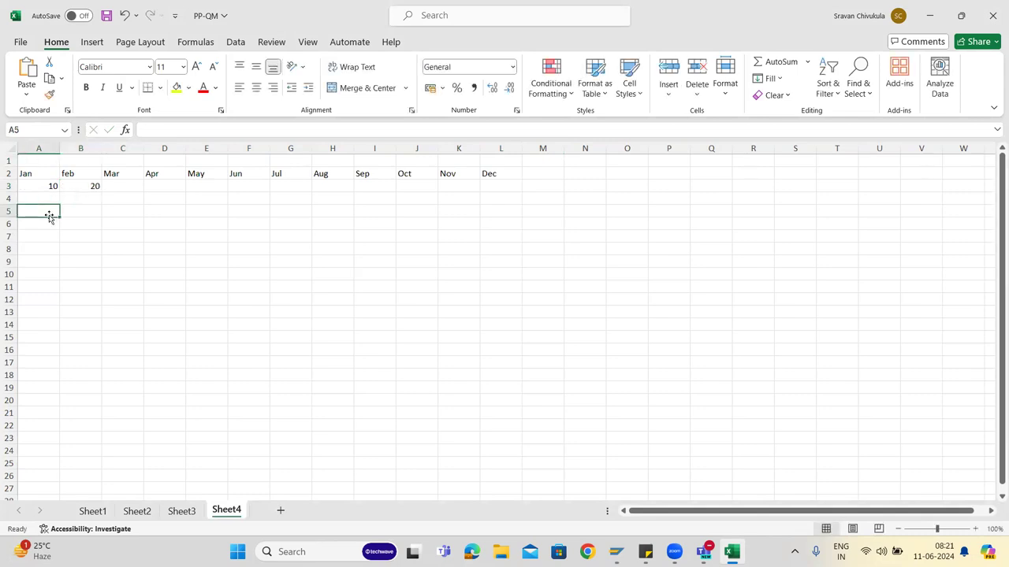
{"action": "left_click_drag", "start_coordinate": [49, 186], "coordinate": [504, 201]}
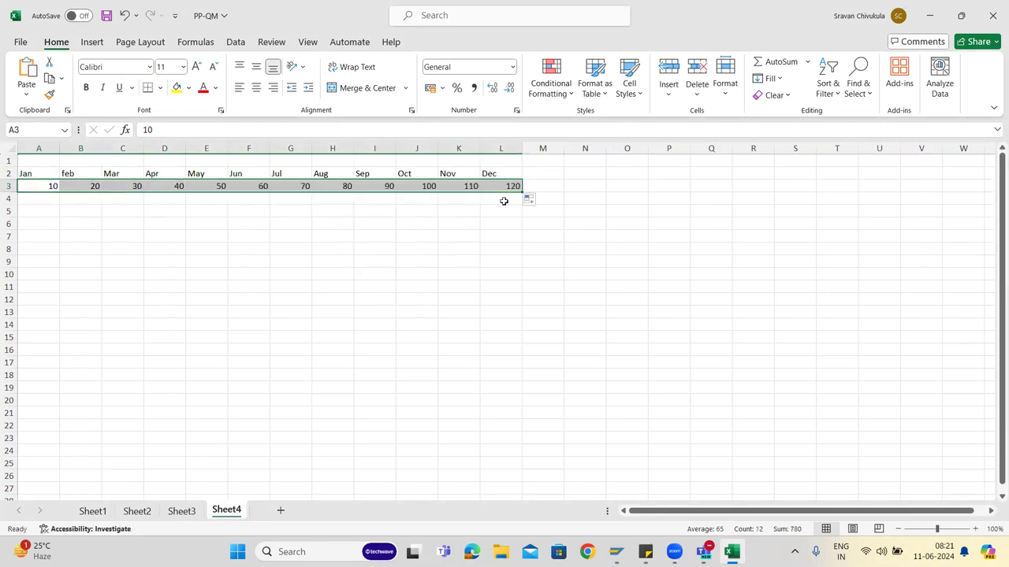
Center the contents of all cells on the sheet horizontally.
{"action": "left_click", "coordinate": [13, 144]}
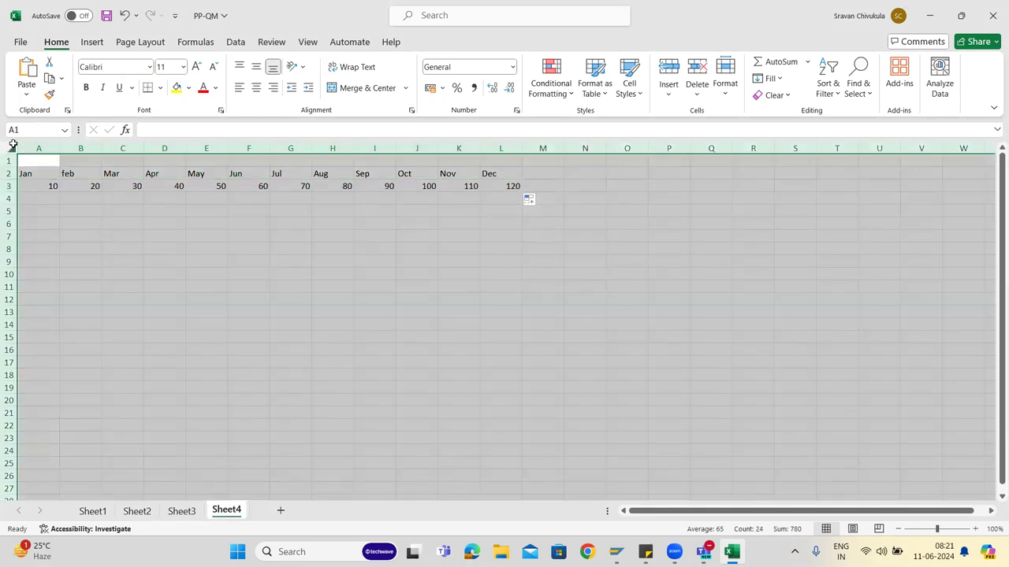
{"action": "left_click", "coordinate": [256, 88]}
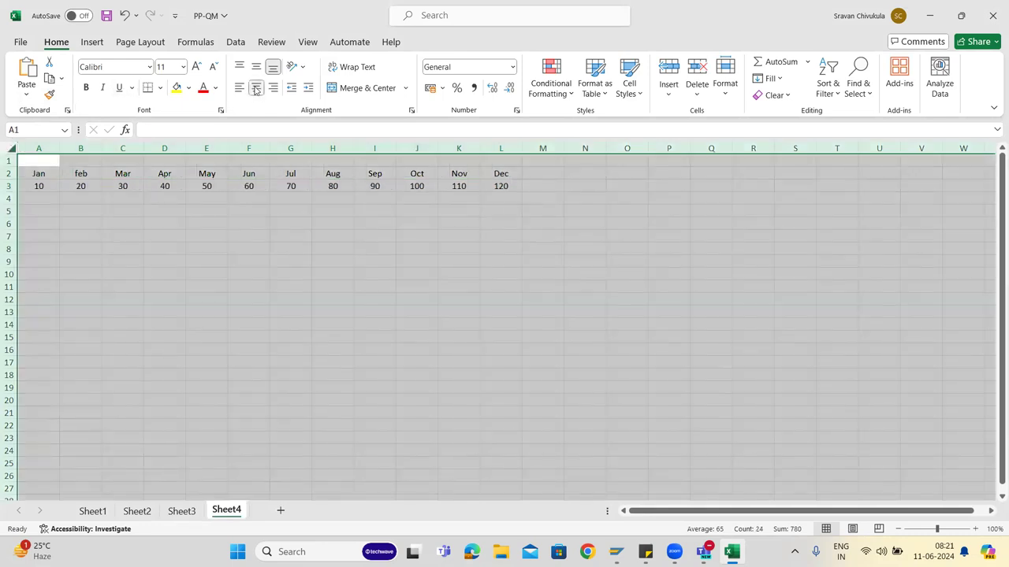
{"action": "left_click", "coordinate": [258, 248]}
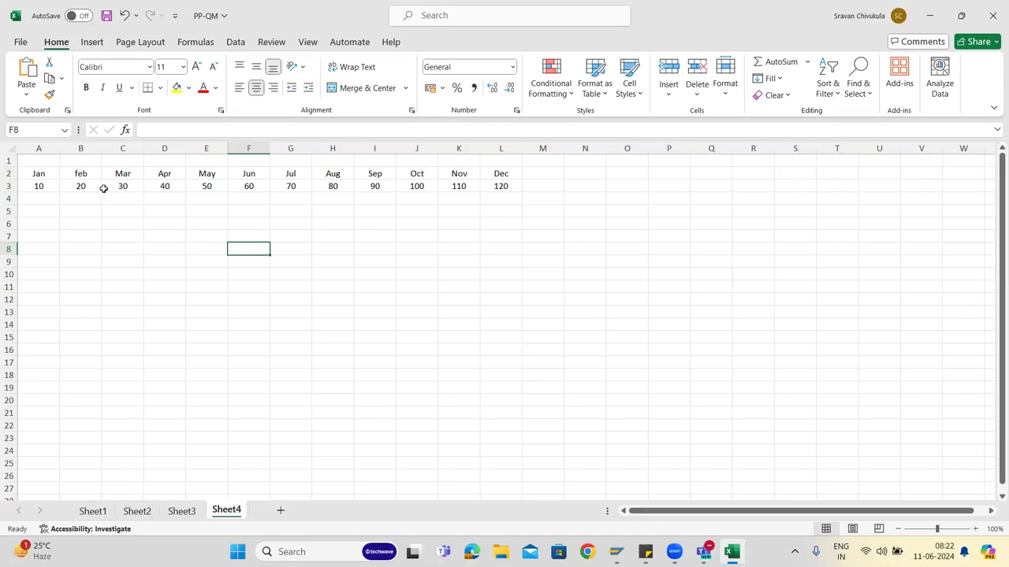
{"action": "left_click", "coordinate": [50, 174]}
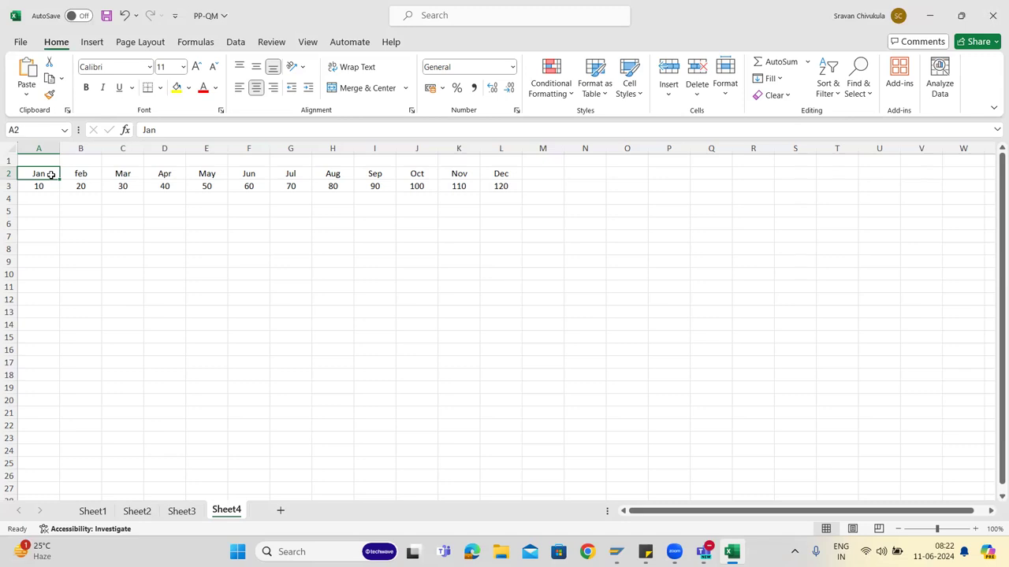
{"action": "right_click", "coordinate": [11, 186]}
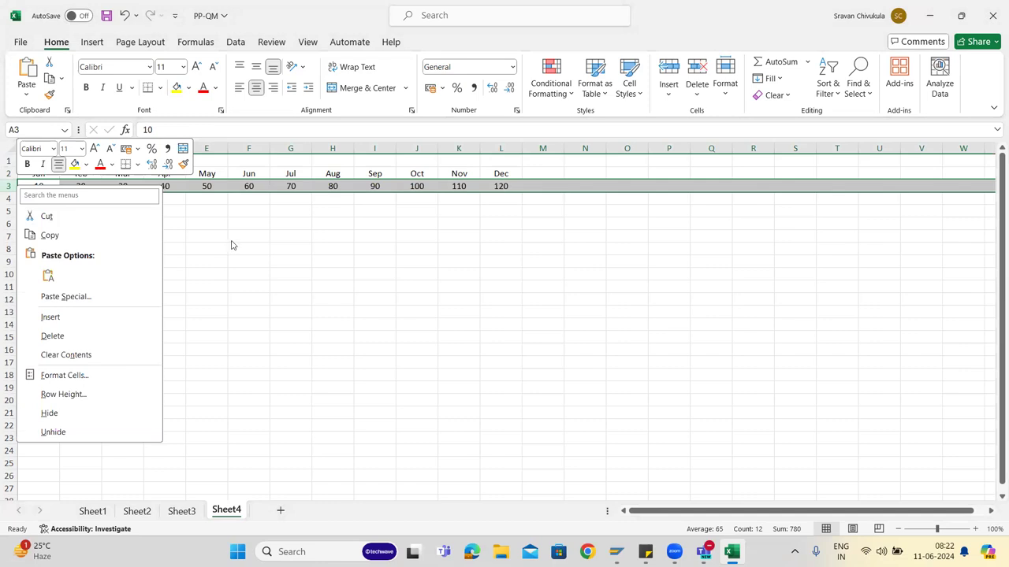
{"action": "left_click", "coordinate": [304, 198]}
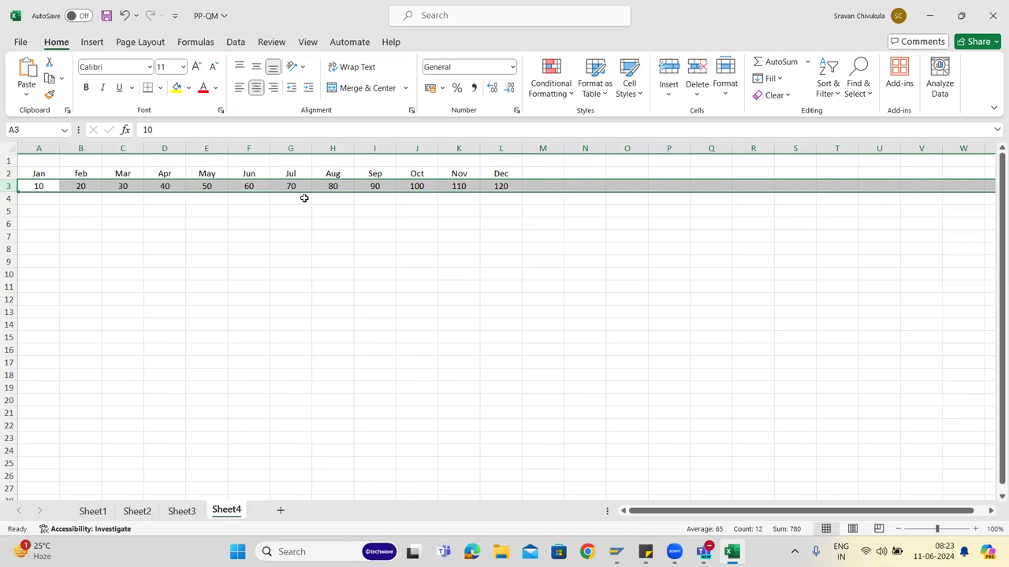
{"action": "left_click", "coordinate": [36, 199]}
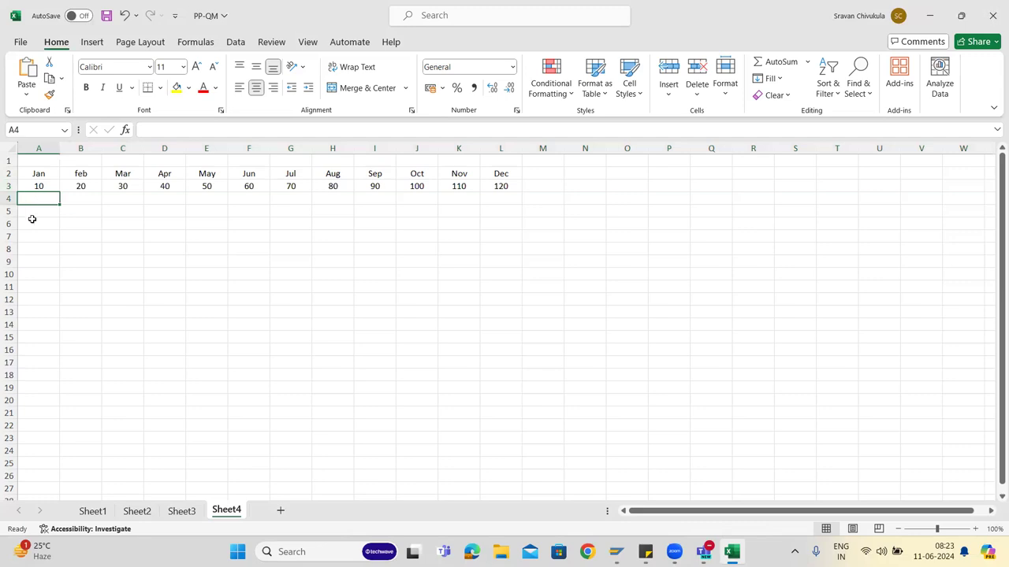
Wrap text in cells A6:D6, merge and center them, and enter Jan as the heading.
{"action": "left_click_drag", "start_coordinate": [40, 223], "coordinate": [157, 225]}
{"action": "left_click", "coordinate": [352, 67]}
{"action": "left_click", "coordinate": [365, 88]}
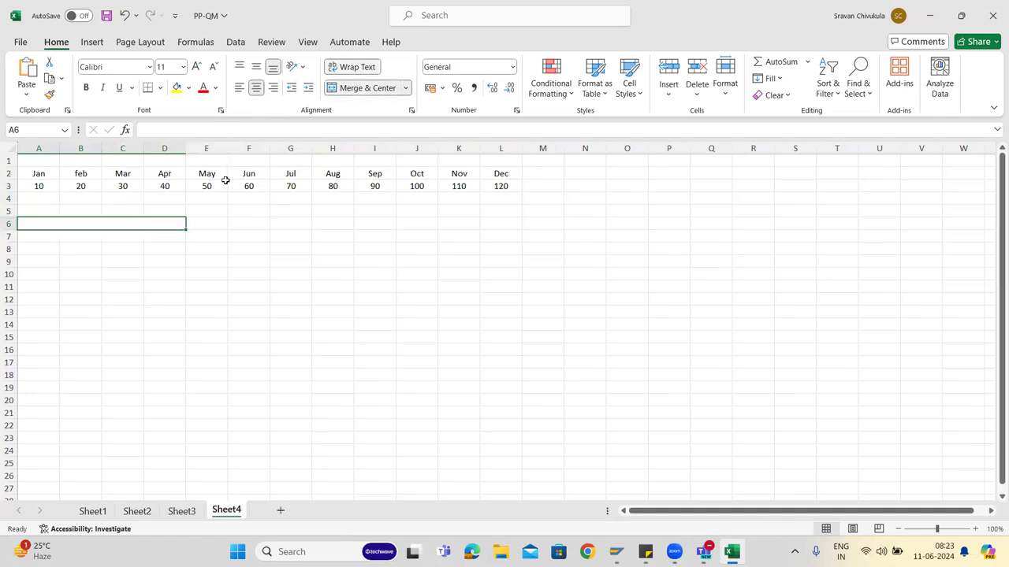
{"action": "type", "text": "Jan"}
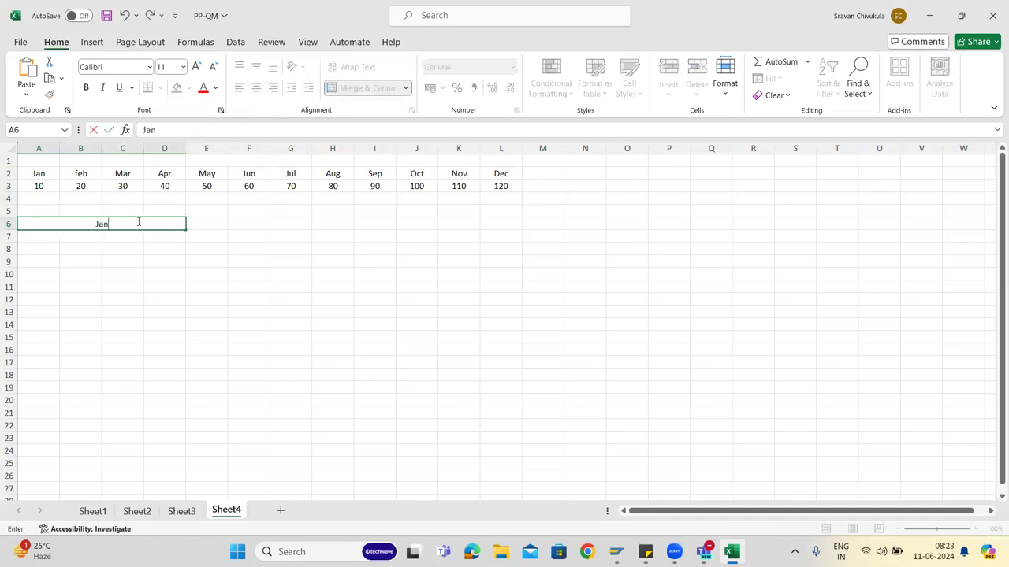
Enter the week labels wk1, wk2, wk3 and wk4 in cells A7 to D7 under the Jan heading.
{"action": "left_click", "coordinate": [48, 234]}
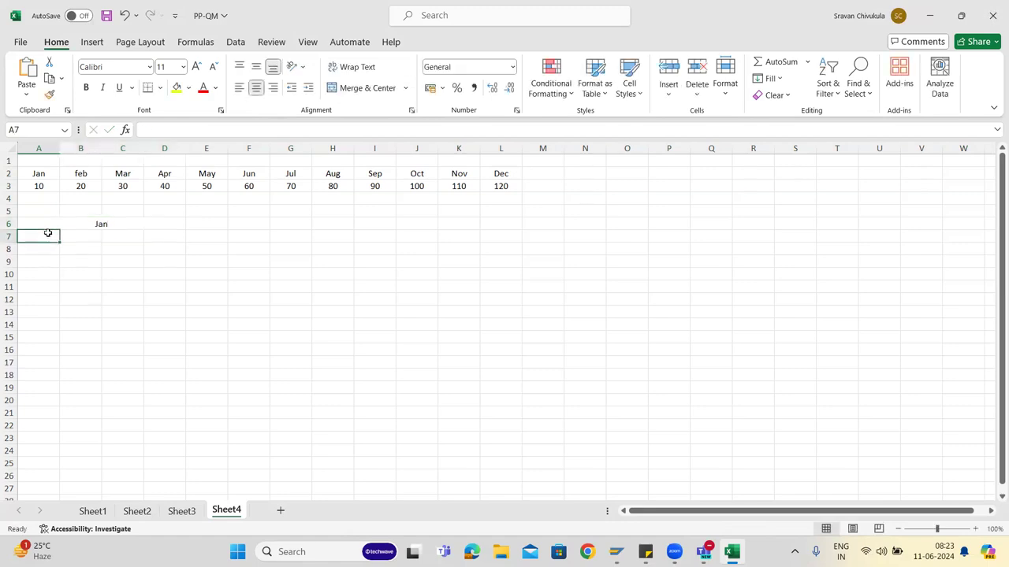
{"action": "type", "text": "wk1"}
{"action": "key", "text": "Tab"}
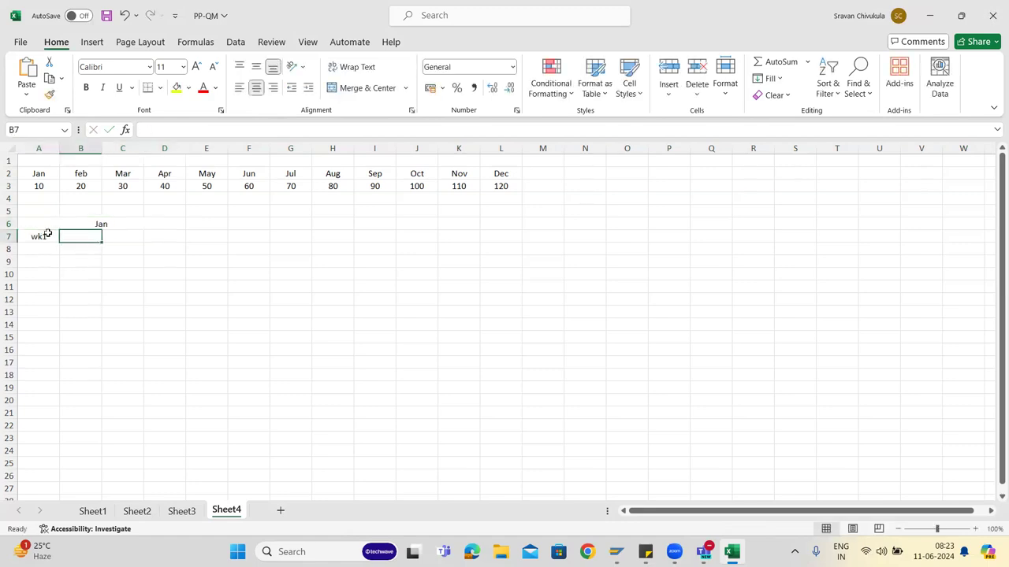
{"action": "type", "text": "wk2"}
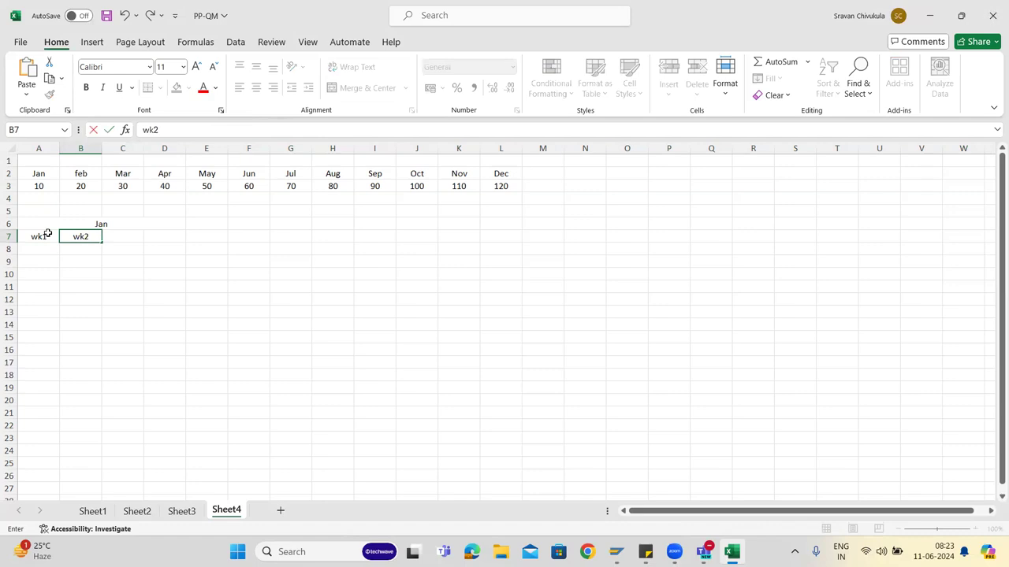
{"action": "key", "text": "Tab"}
{"action": "type", "text": "wk3"}
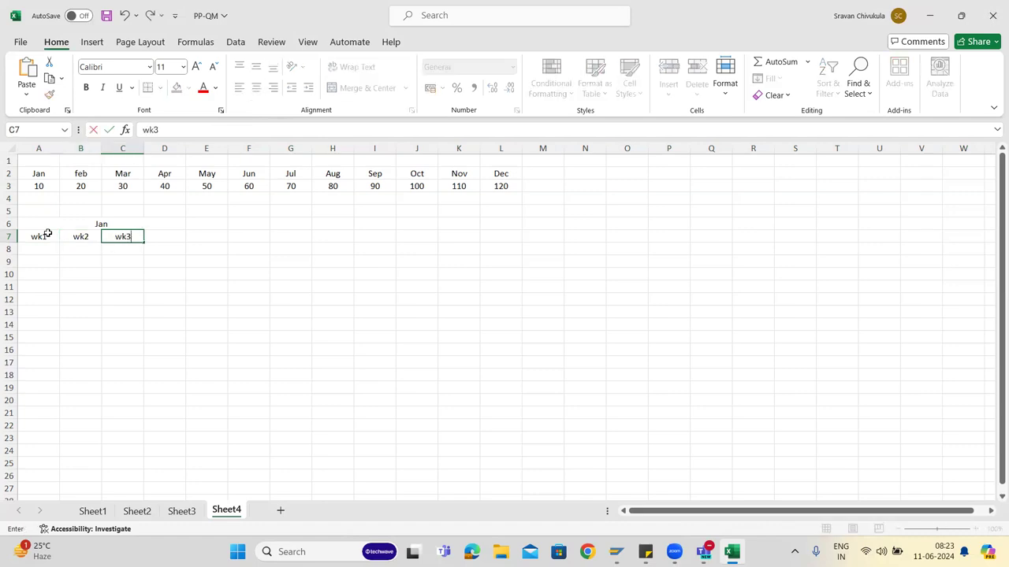
{"action": "key", "text": "Tab"}
{"action": "type", "text": "wk4"}
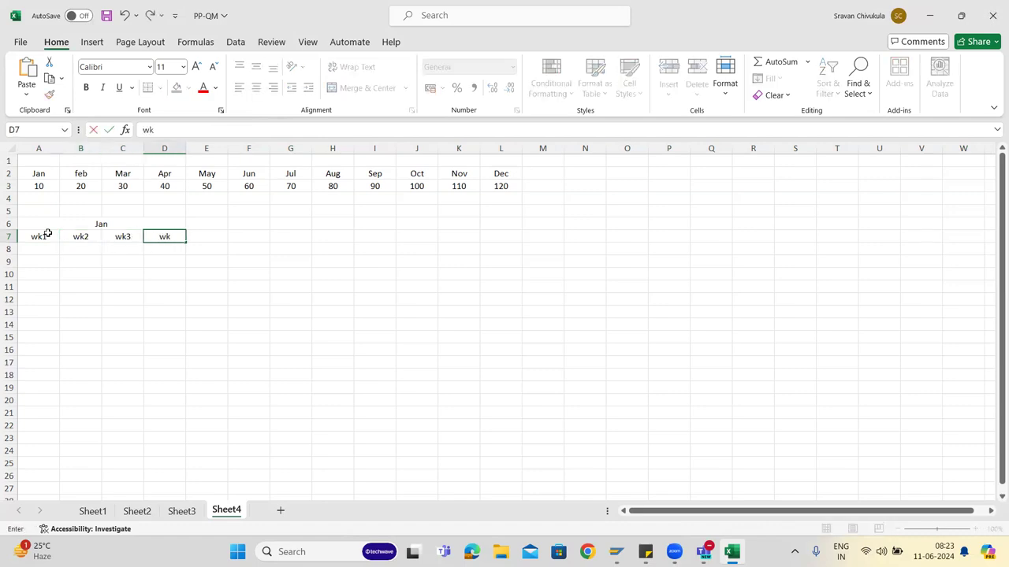
Enter the weekly quantities 2, 3, 1 and 4 in cells A8 to D8.
{"action": "left_click", "coordinate": [46, 250]}
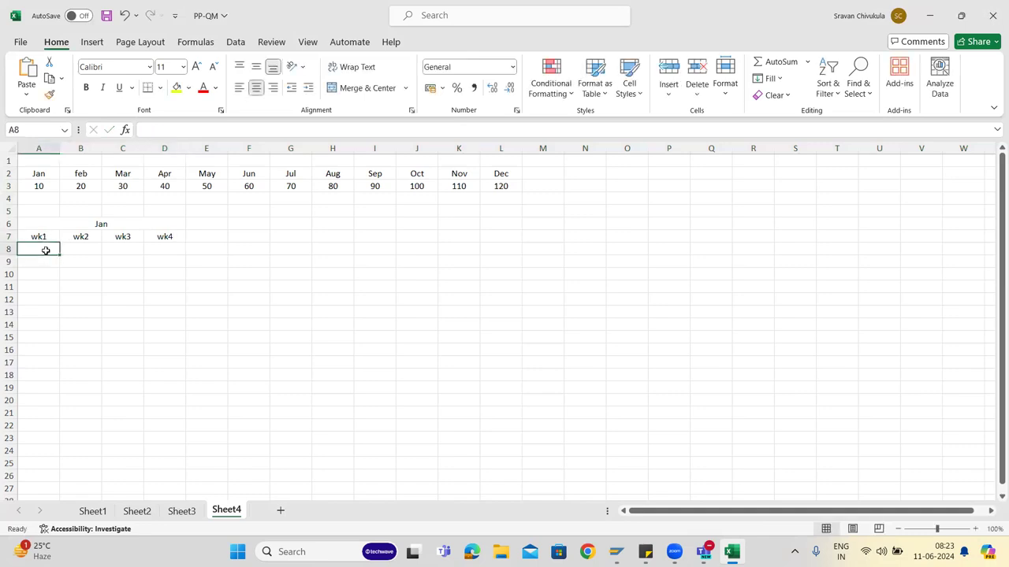
{"action": "type", "text": "2"}
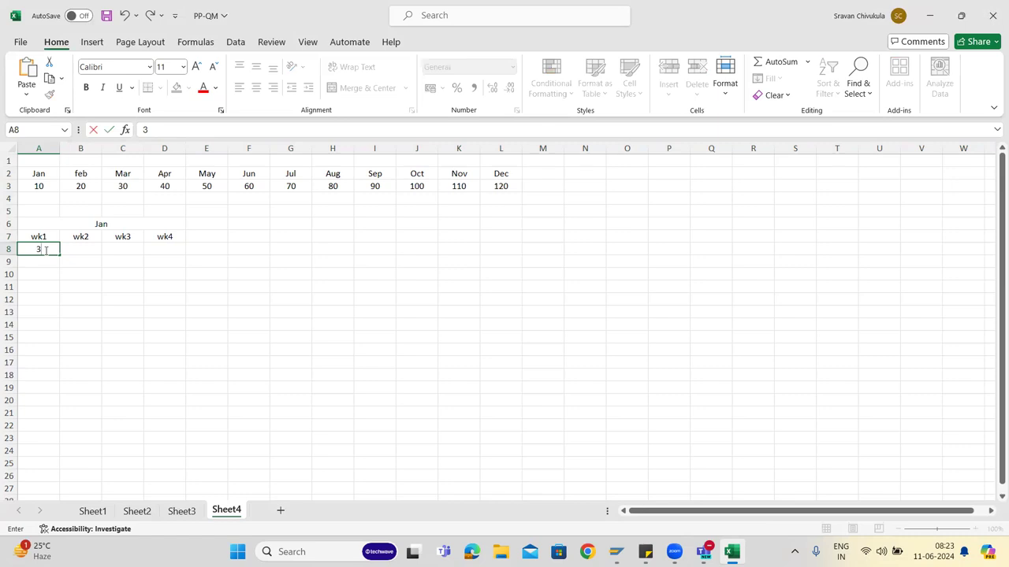
{"action": "key", "text": "Tab"}
{"action": "type", "text": "3"}
{"action": "key", "text": "Tab"}
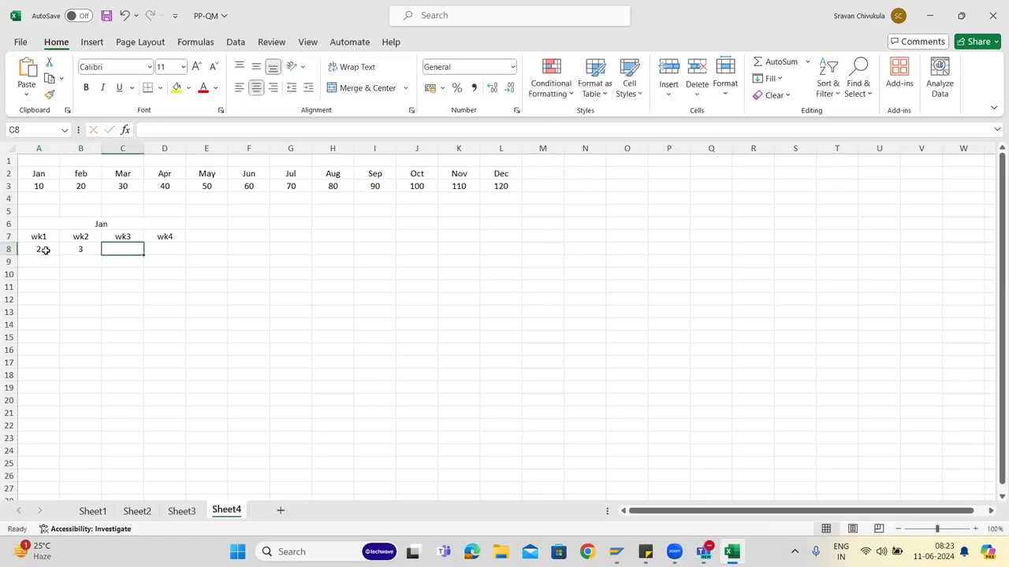
{"action": "type", "text": "1"}
{"action": "key", "text": "Tab"}
{"action": "type", "text": "4"}
{"action": "left_click", "coordinate": [143, 349]}
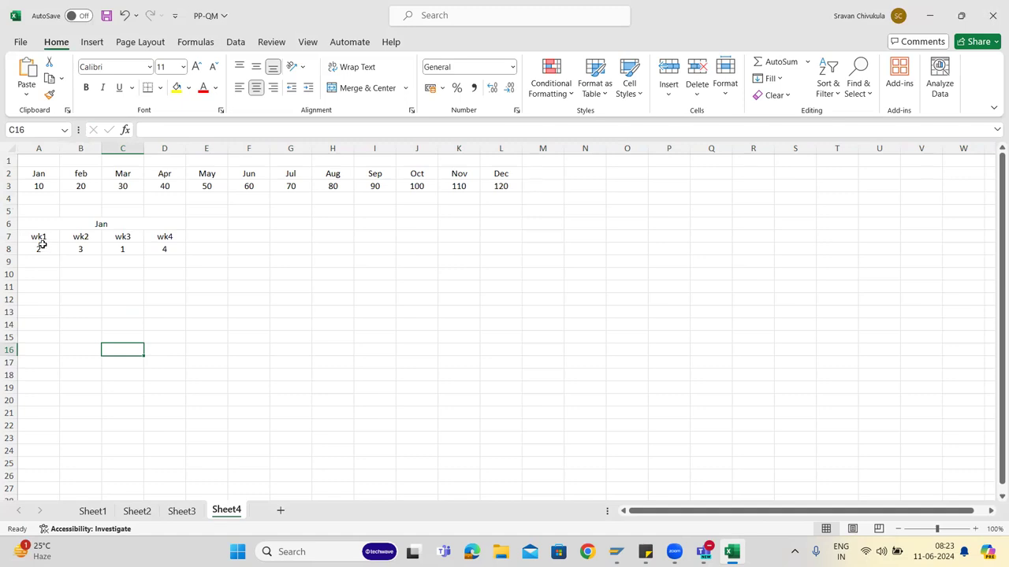
Compare the January weekly quantities in A7:D8 with the monthly quantities in rows 2 and 3.
{"action": "left_click_drag", "start_coordinate": [39, 236], "coordinate": [166, 249]}
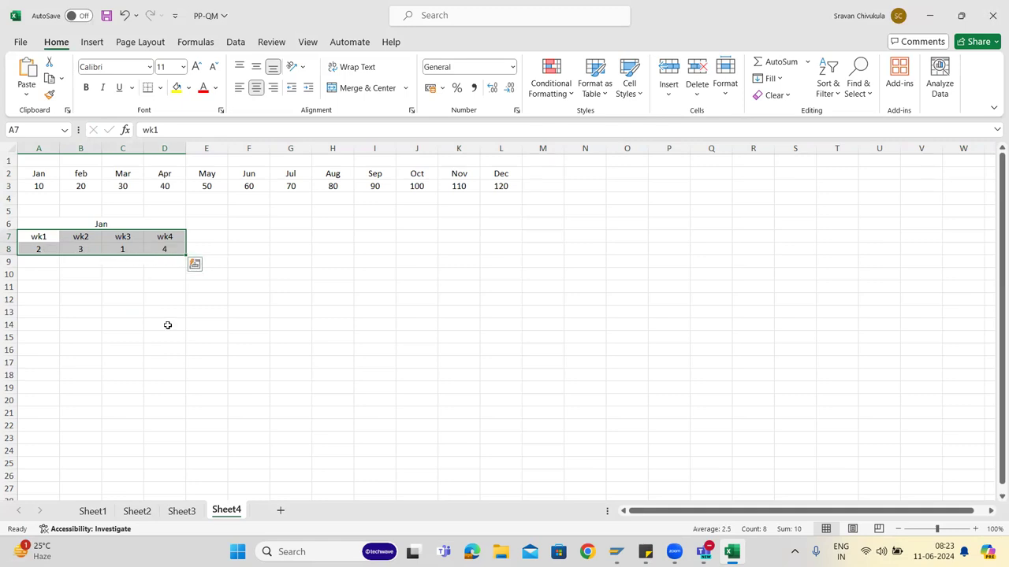
{"action": "left_click", "coordinate": [5, 236]}
{"action": "left_click_drag", "start_coordinate": [5, 236], "coordinate": [164, 252]}
{"action": "left_click_drag", "start_coordinate": [9, 173], "coordinate": [8, 185]}
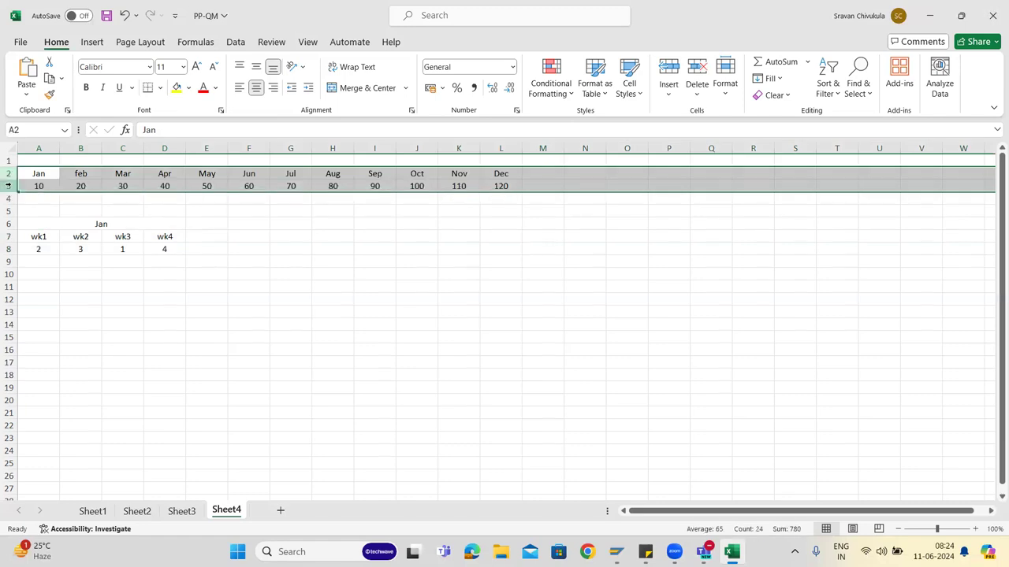
{"action": "left_click", "coordinate": [38, 185]}
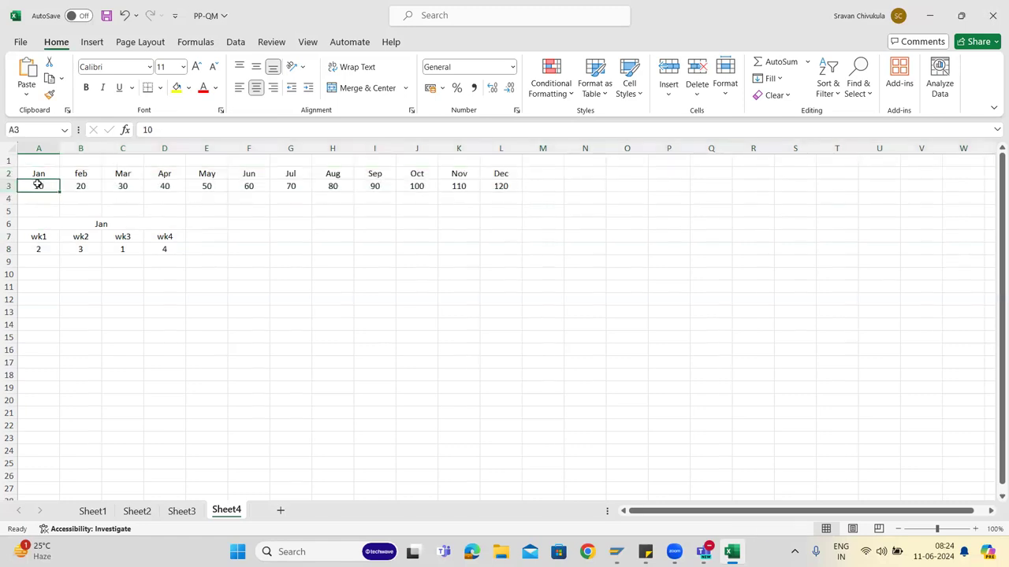
{"action": "left_click_drag", "start_coordinate": [38, 184], "coordinate": [78, 185]}
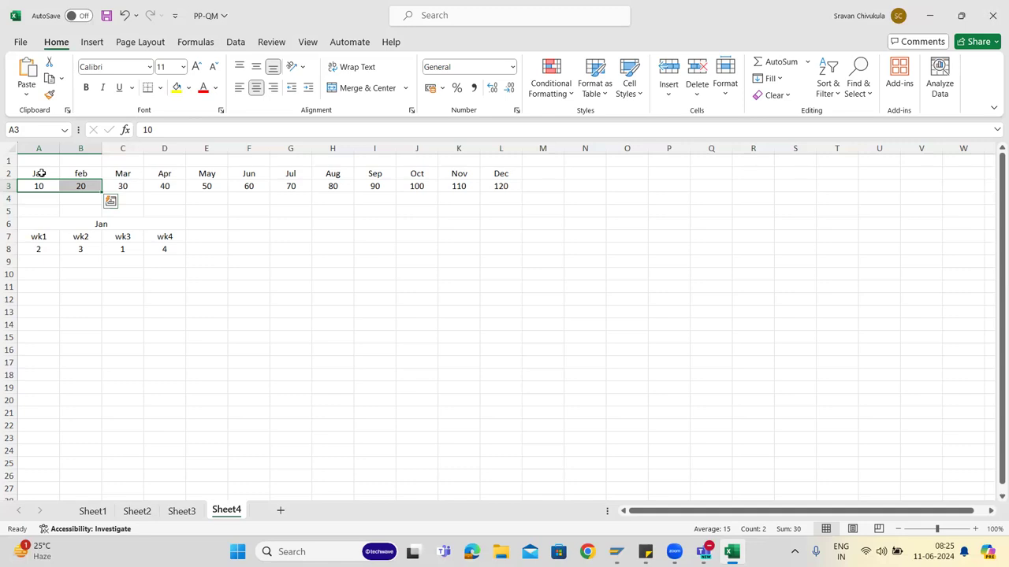
{"action": "left_click", "coordinate": [41, 173]}
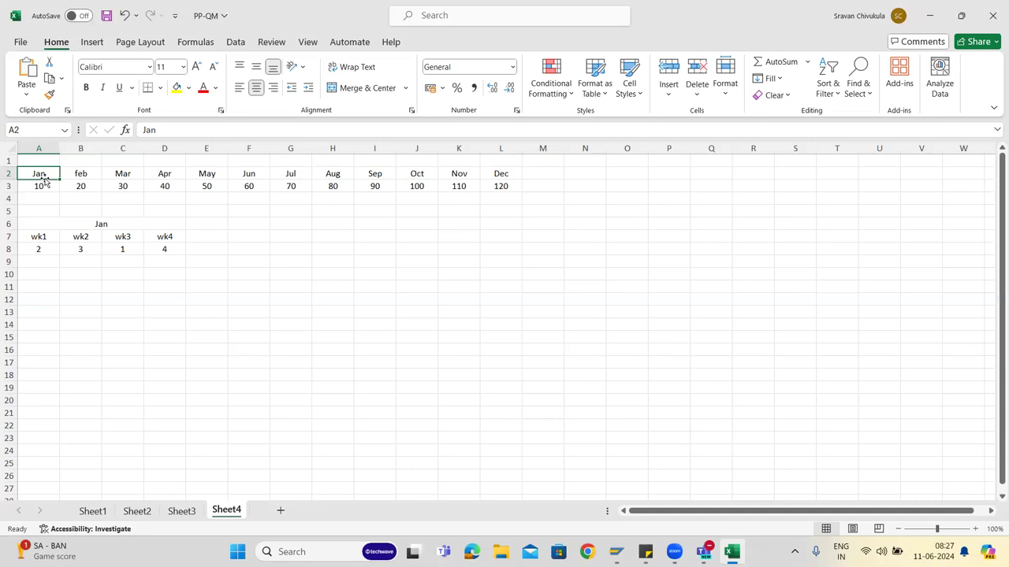
Switch back to the Change Material window for FFG-1 in SAP.
{"action": "mouse_move", "coordinate": [615, 551]}
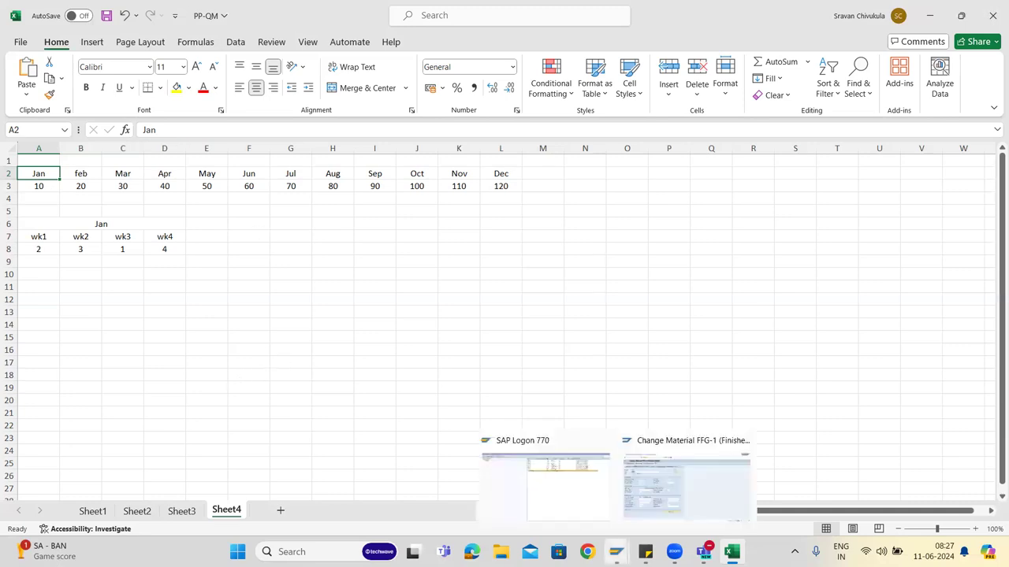
{"action": "left_click", "coordinate": [638, 496]}
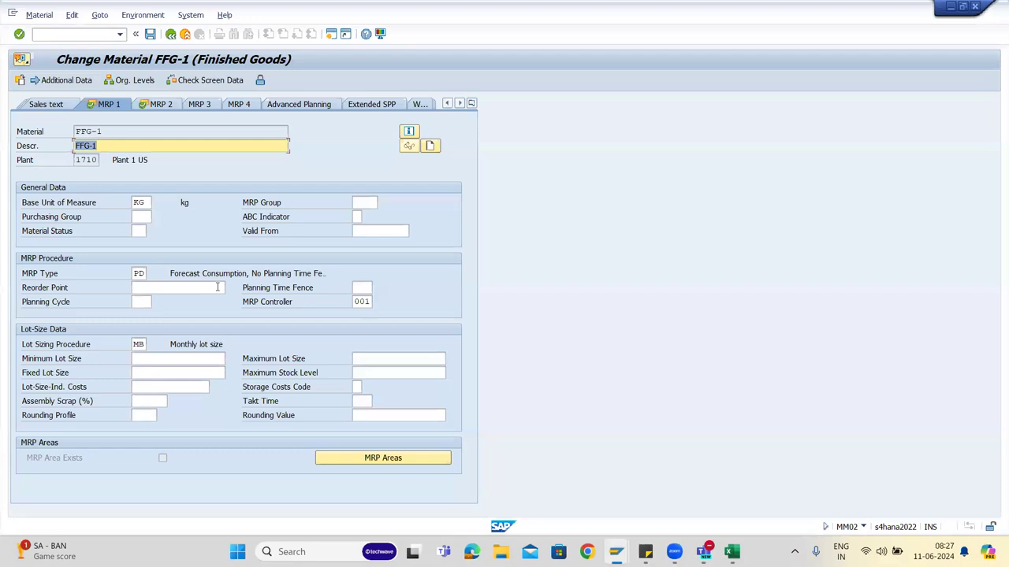